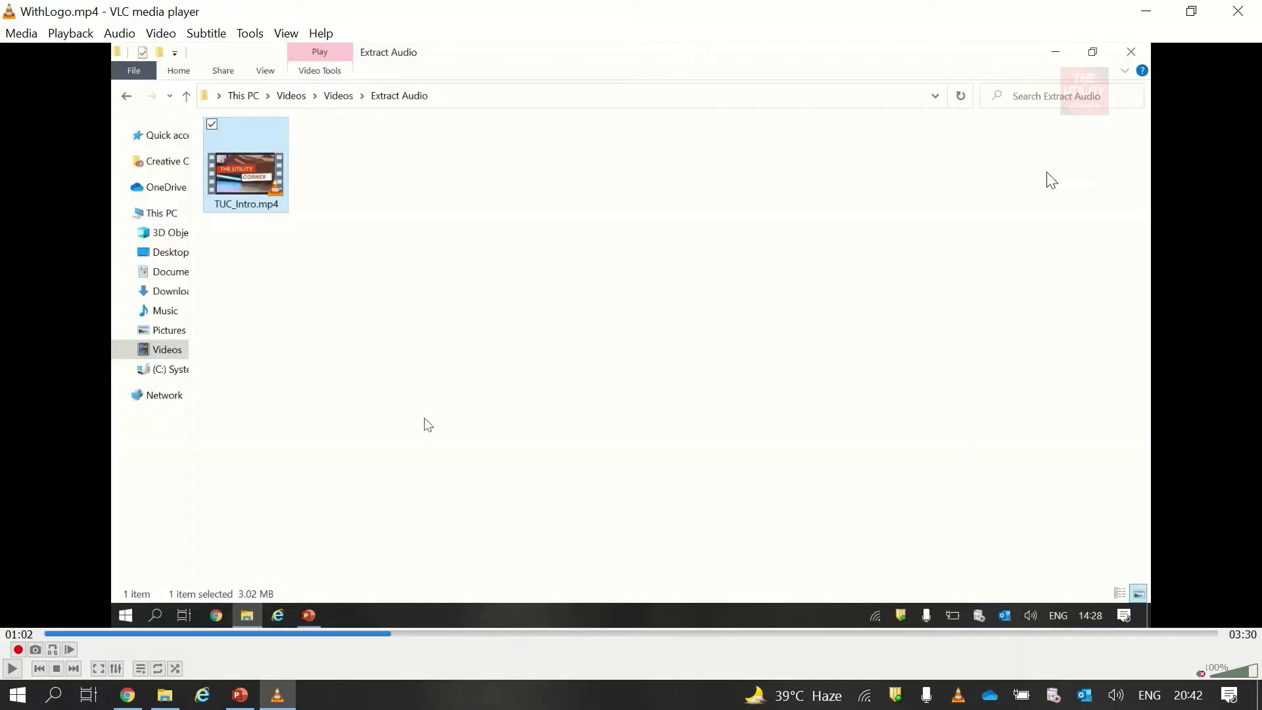
# Step: Resume WithLogo.mp4, skip ahead to about 01:32, pause, then switch to PowerPoint
pyautogui.click(11, 668)
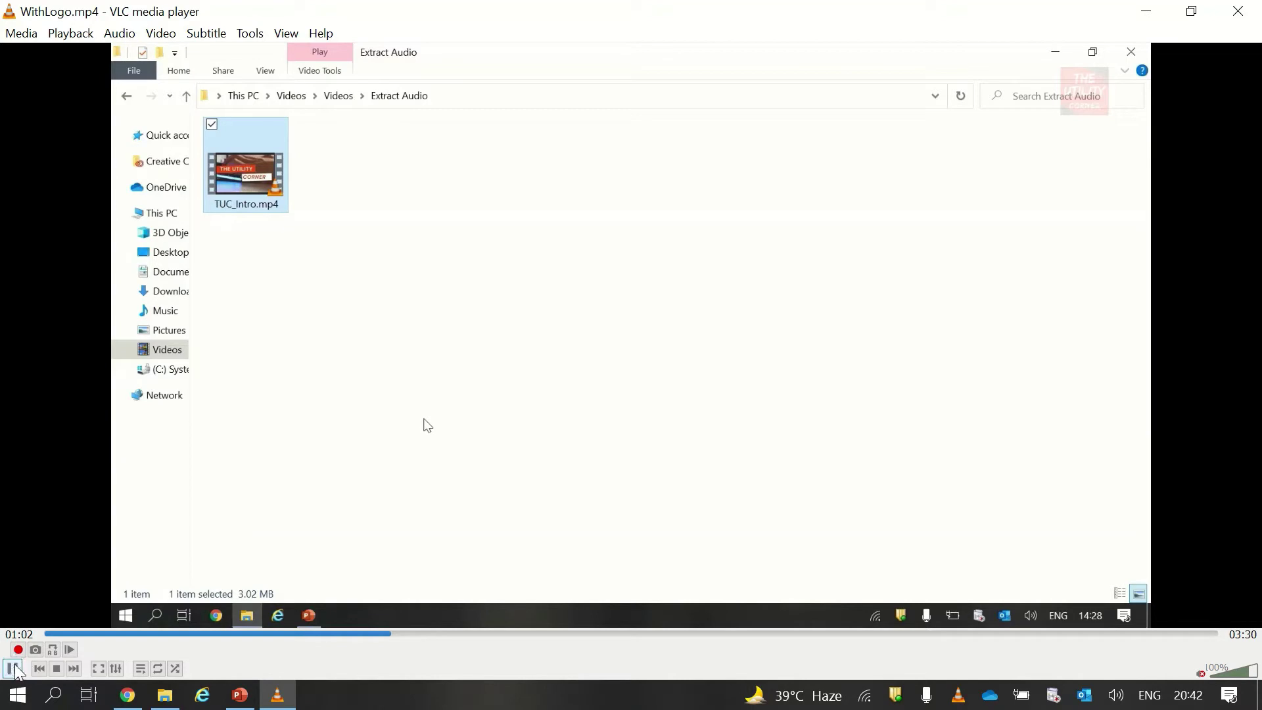
pyautogui.click(417, 633)
pyautogui.click(479, 633)
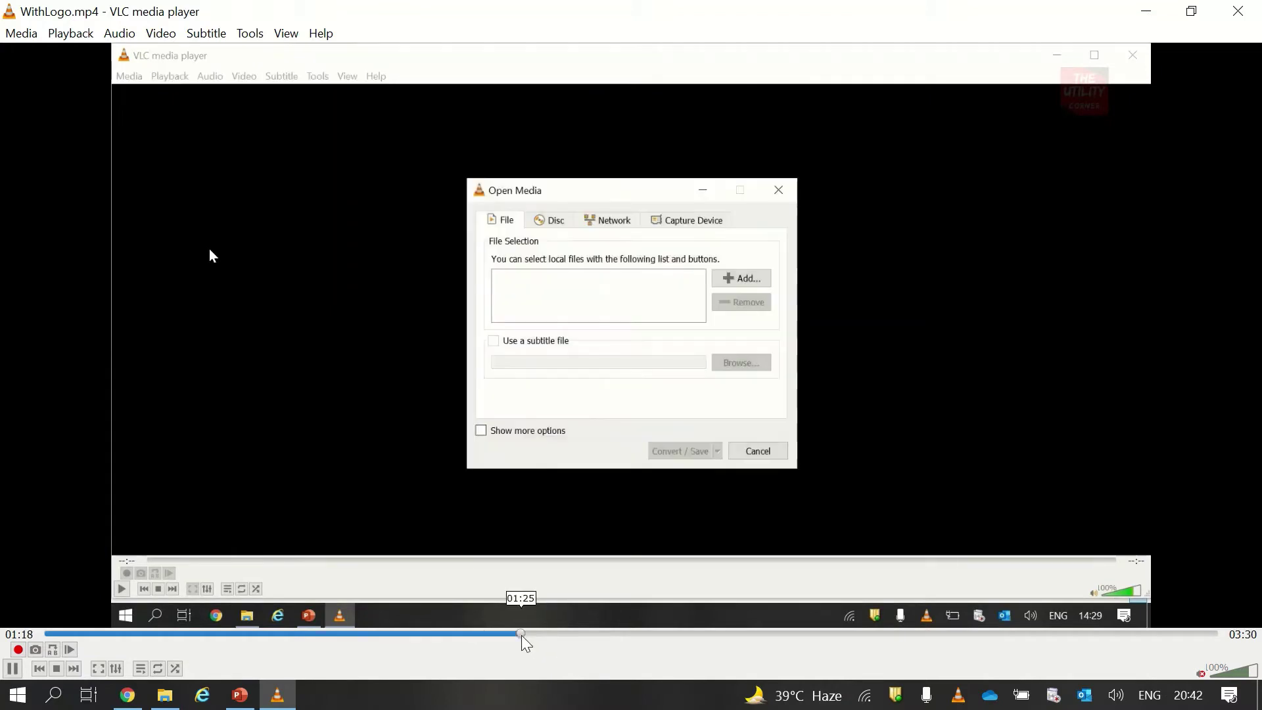
pyautogui.moveTo(521, 635); pyautogui.dragTo(756, 633)
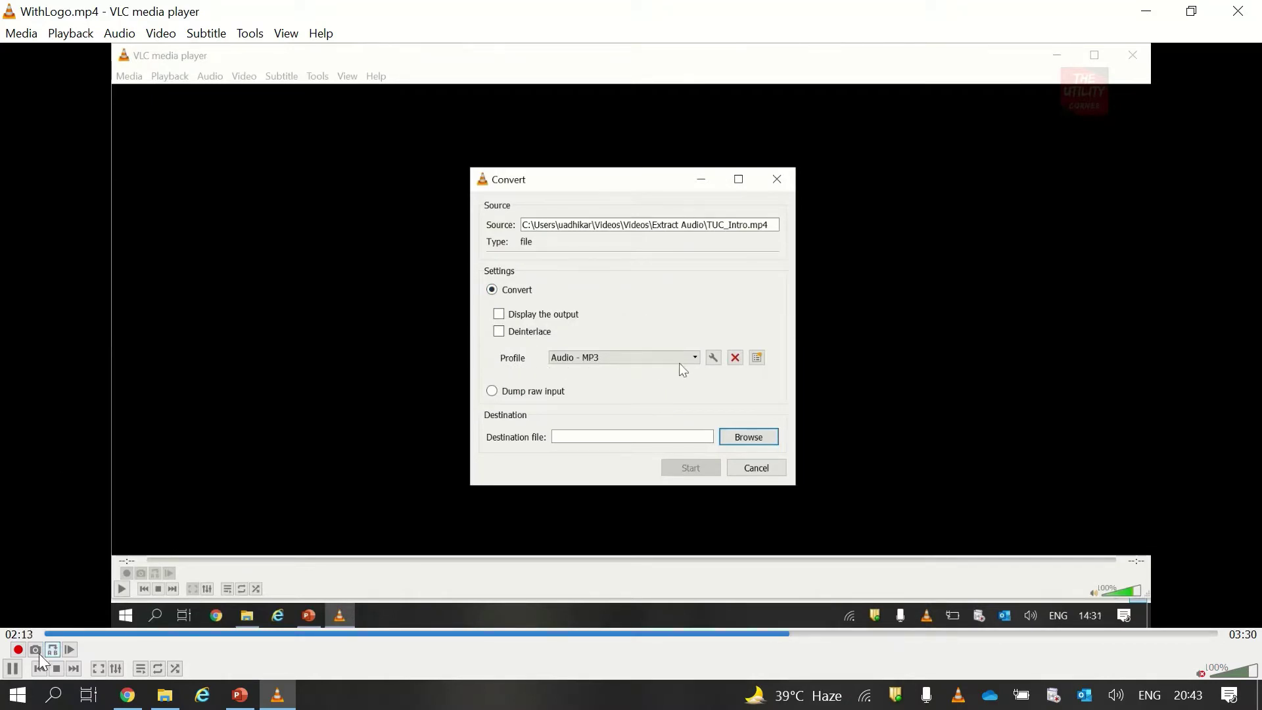
pyautogui.click(12, 668)
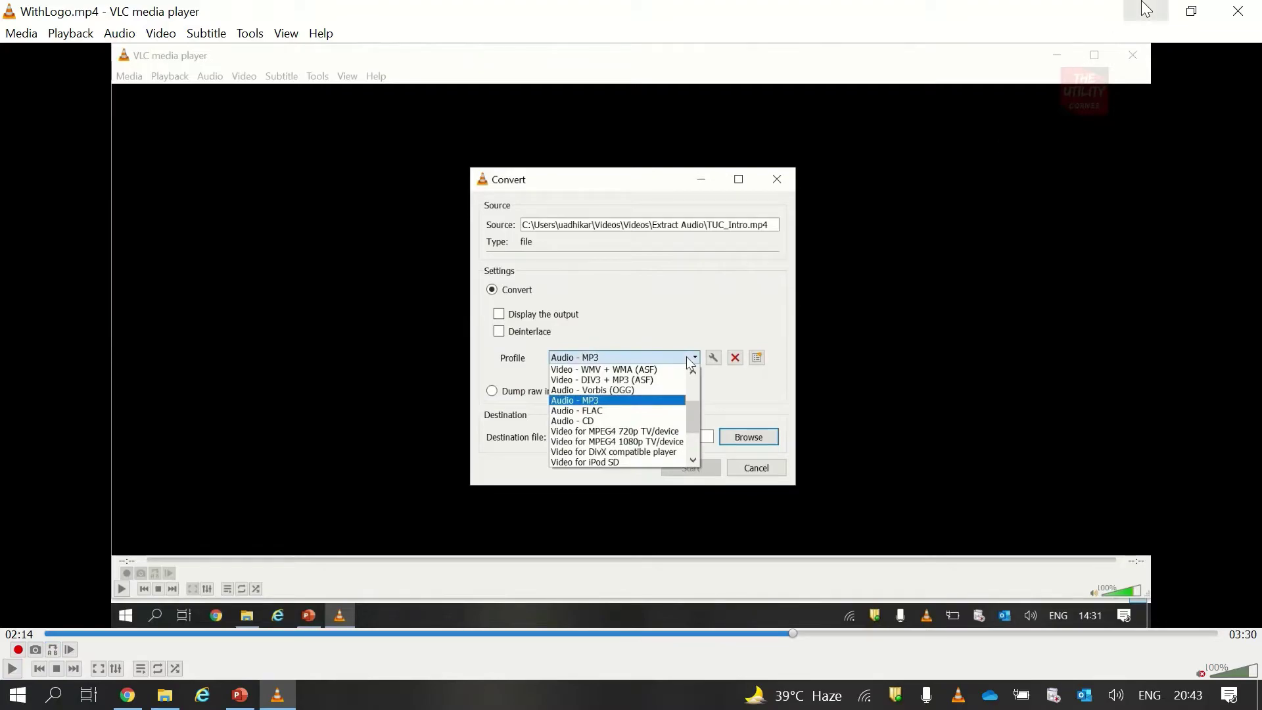
pyautogui.click(277, 694)
pyautogui.click(240, 694)
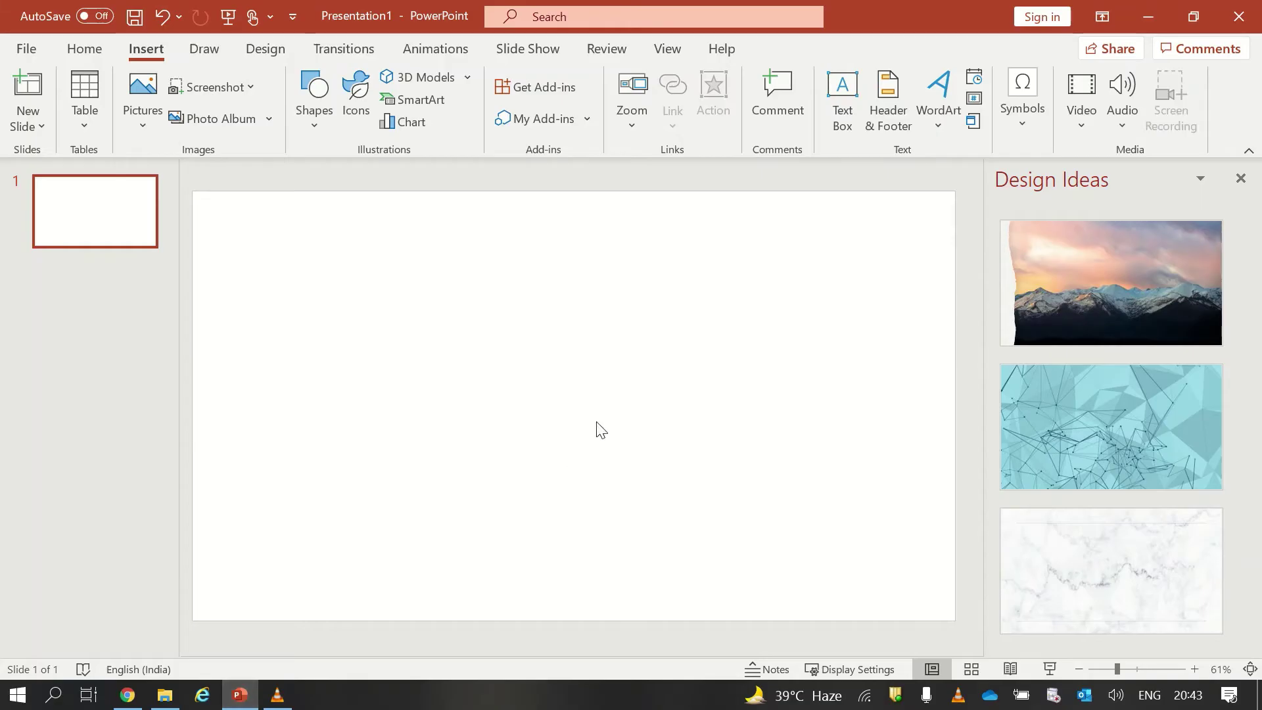
# Step: Dismiss Design Ideas and show the Online Video / Video on My PC choices
pyautogui.click(1240, 178)
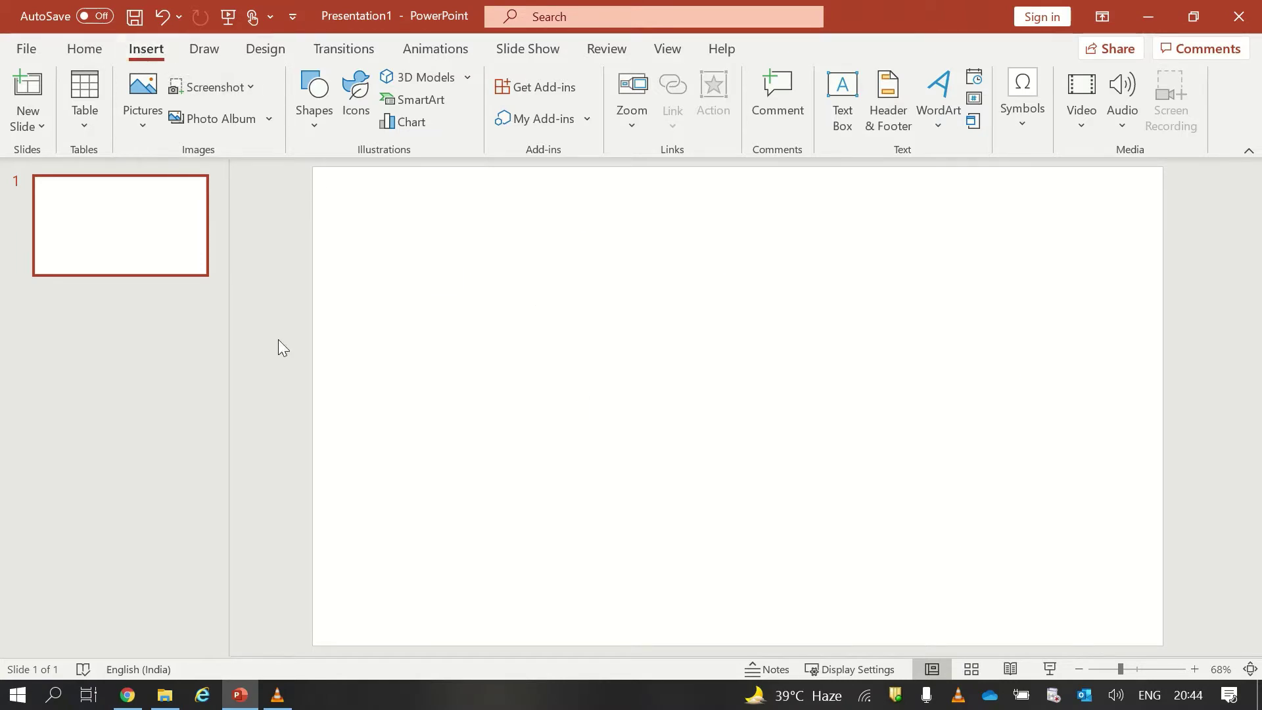
pyautogui.click(1087, 123)
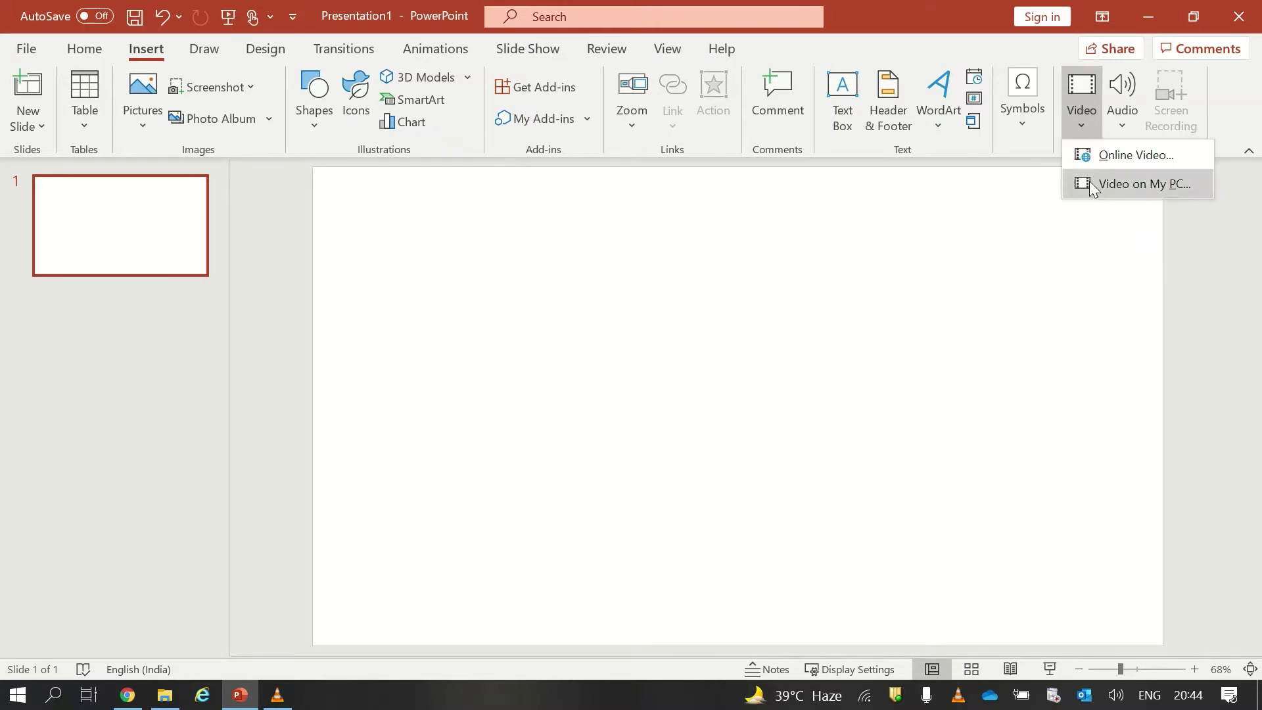
# Step: Insert 'How to extract Audio from video.mp4' from Videos > Extract Audio, filling the slide
pyautogui.click(1156, 186)
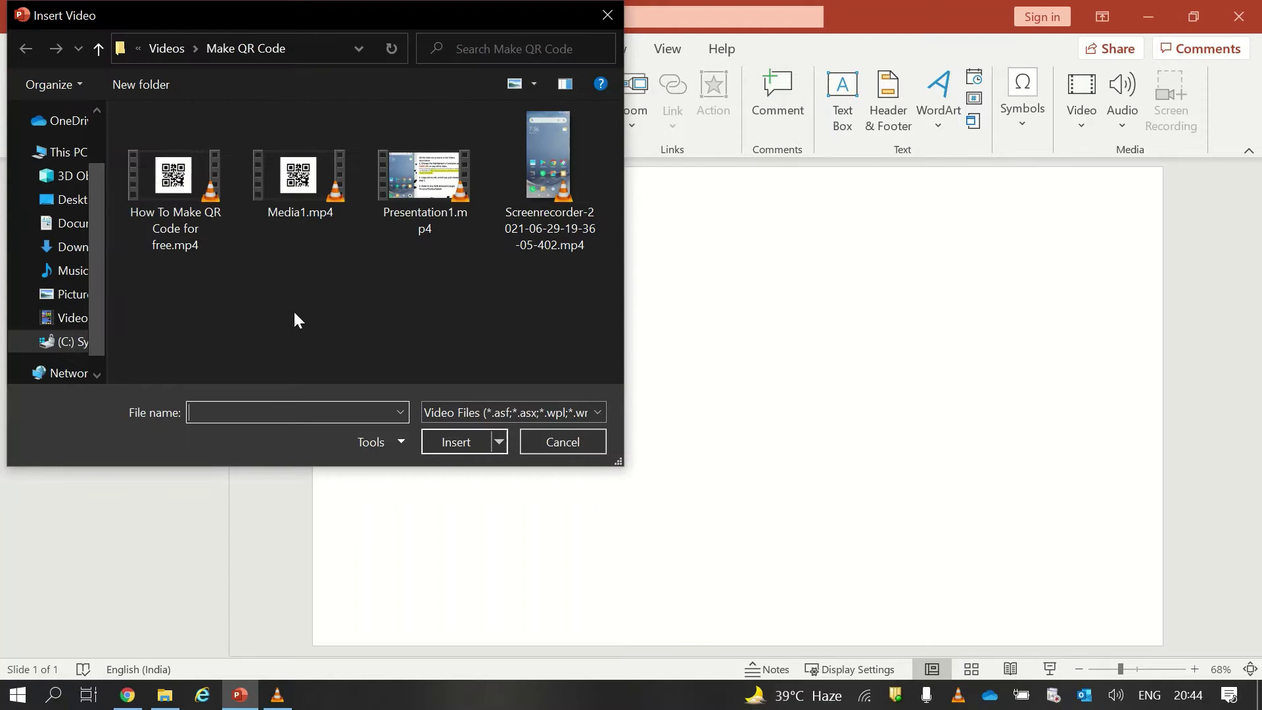
pyautogui.click(164, 50)
pyautogui.scroll(3, 294, 304)
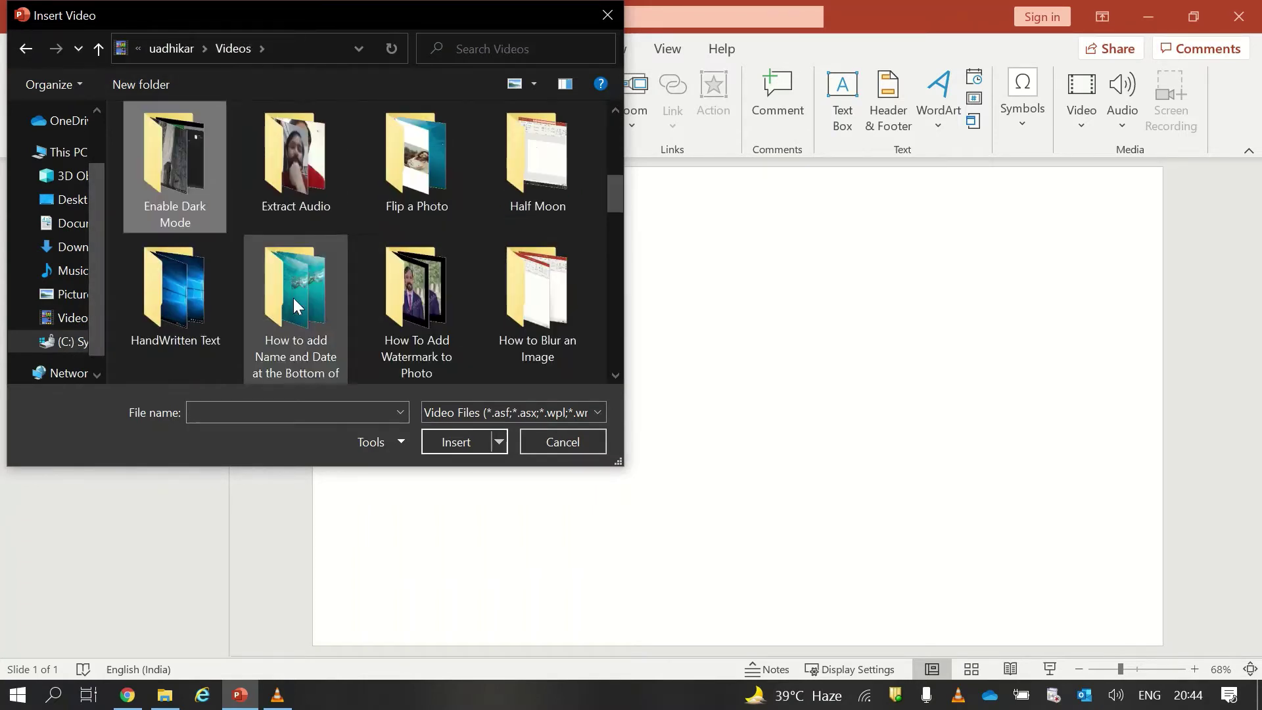
pyautogui.doubleClick(296, 197)
pyautogui.click(533, 205)
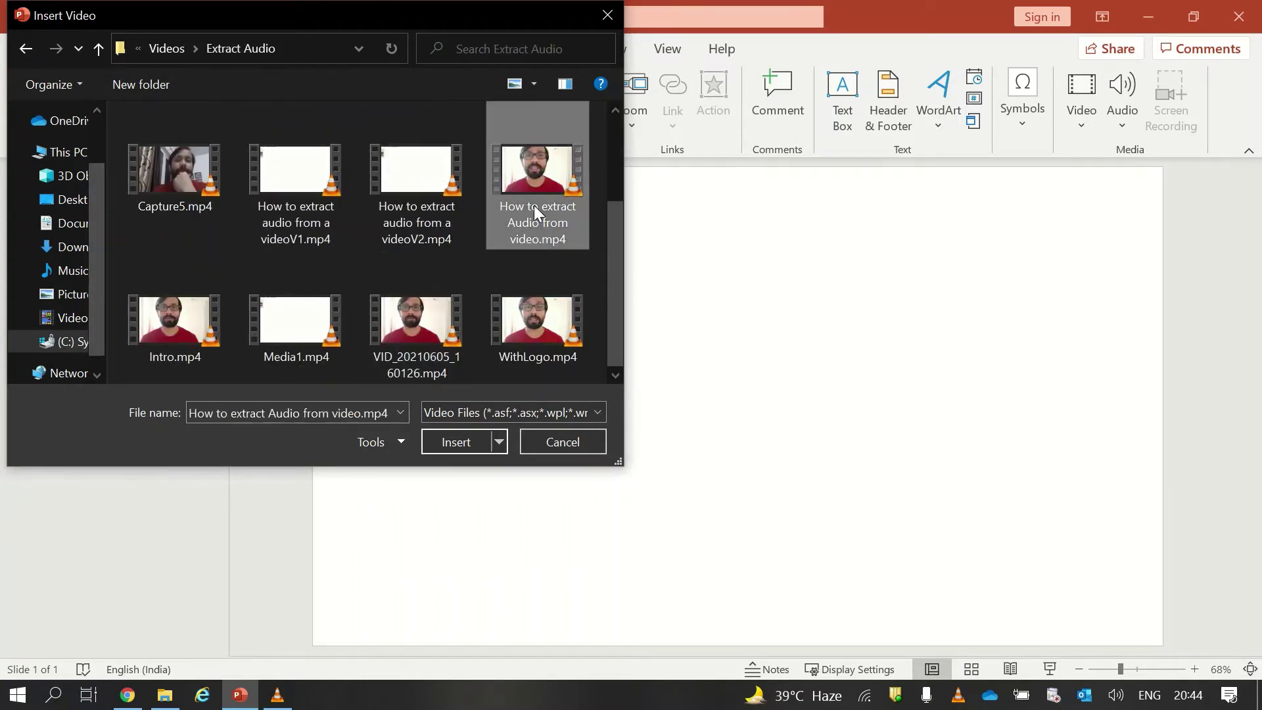
pyautogui.click(447, 442)
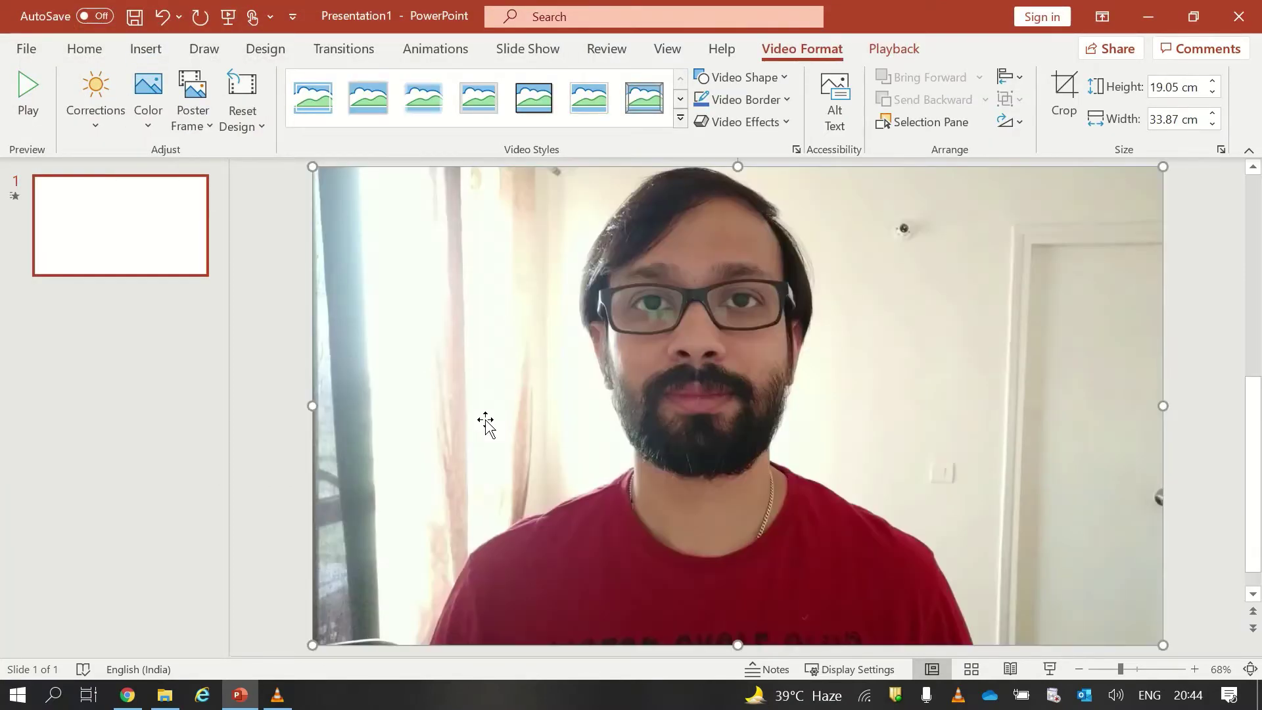
# Step: Close Design Ideas and play the slide video from past one minute to 01:56
pyautogui.click(279, 343)
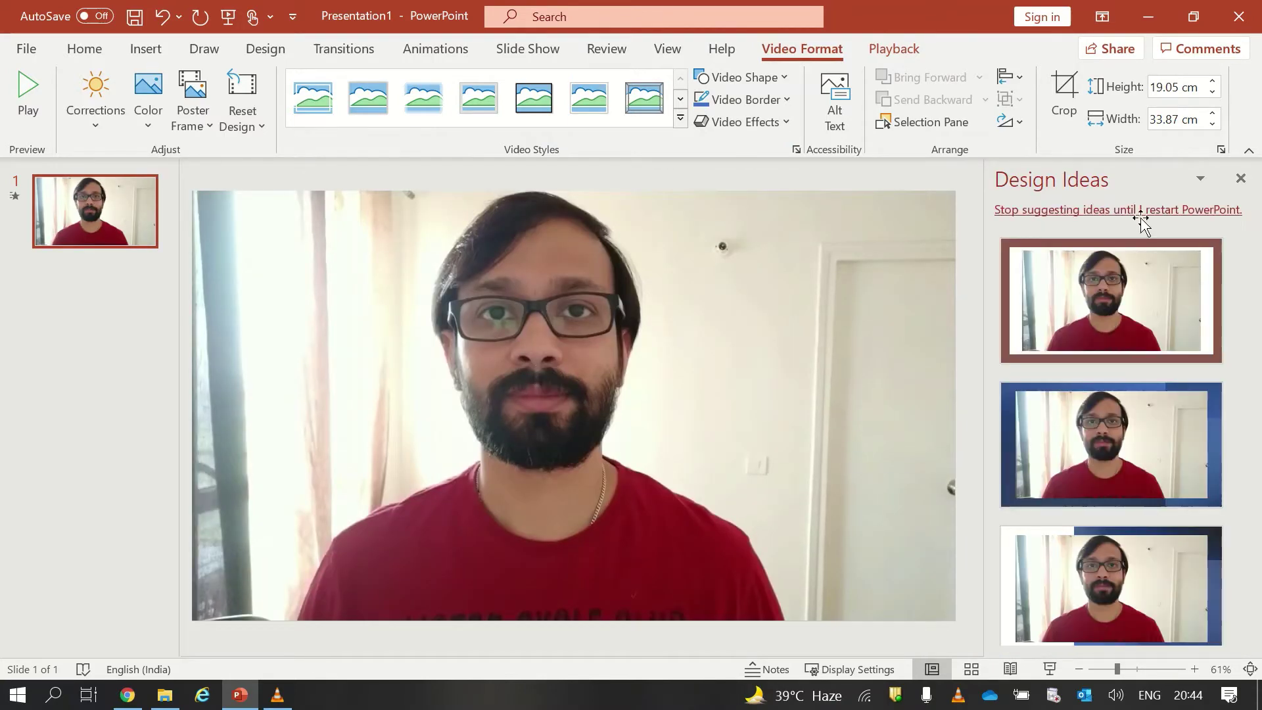
pyautogui.click(1240, 178)
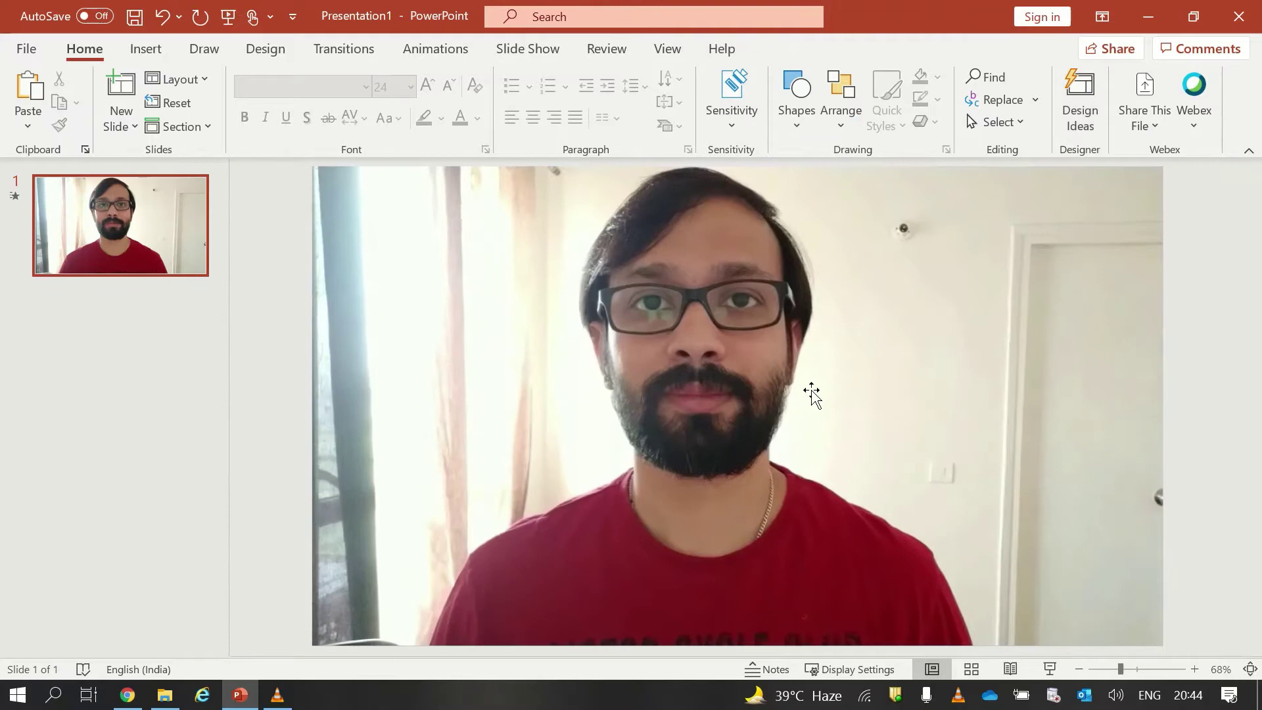
pyautogui.click(395, 629)
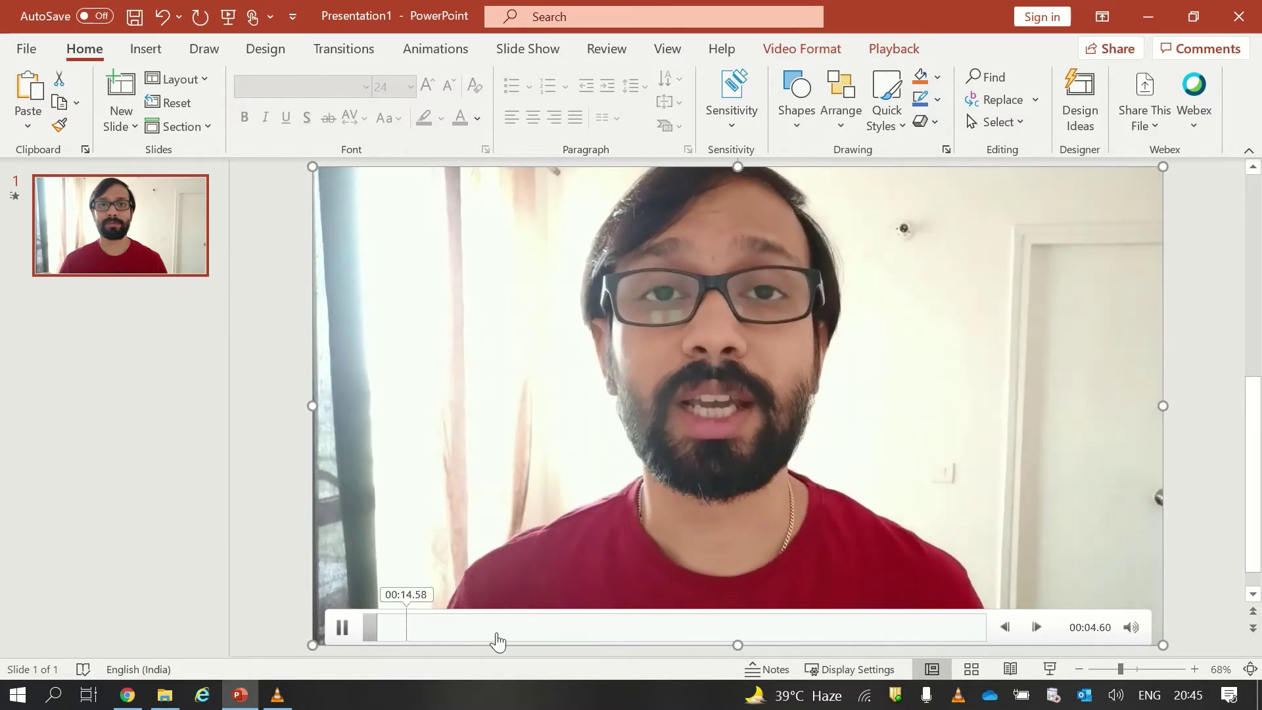
pyautogui.moveTo(495, 627); pyautogui.dragTo(546, 627)
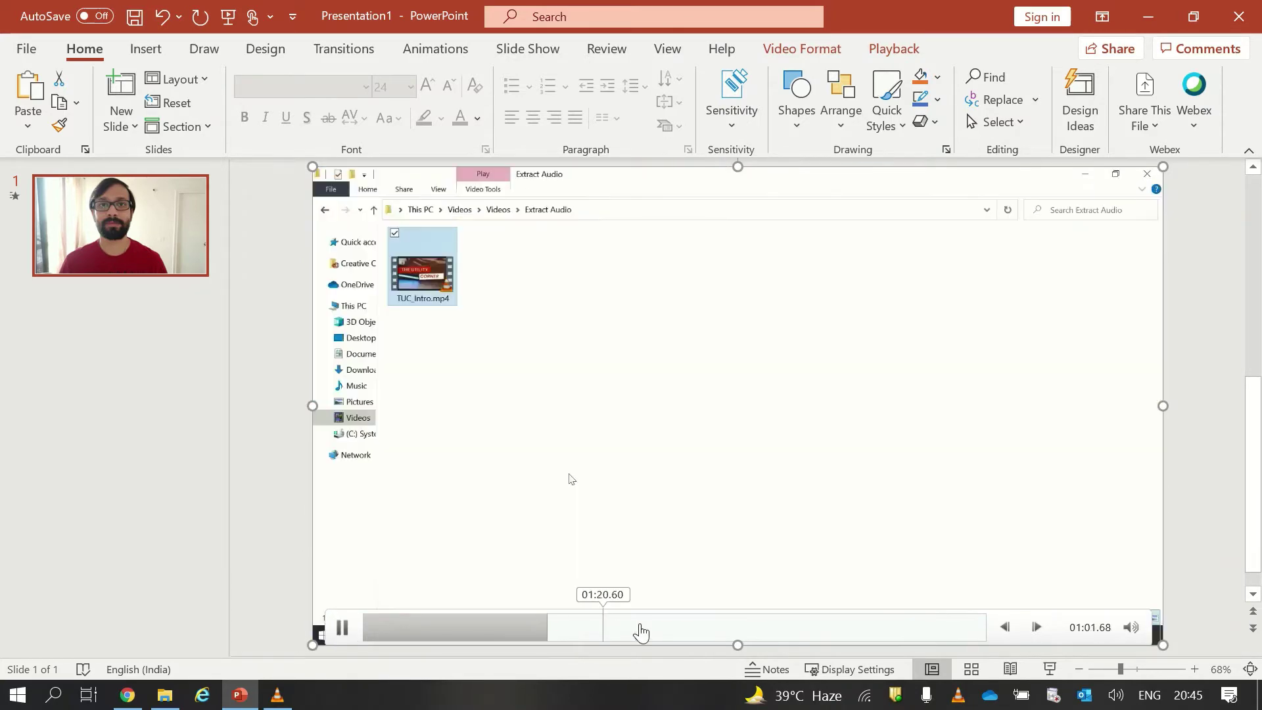
pyautogui.click(603, 627)
pyautogui.click(342, 628)
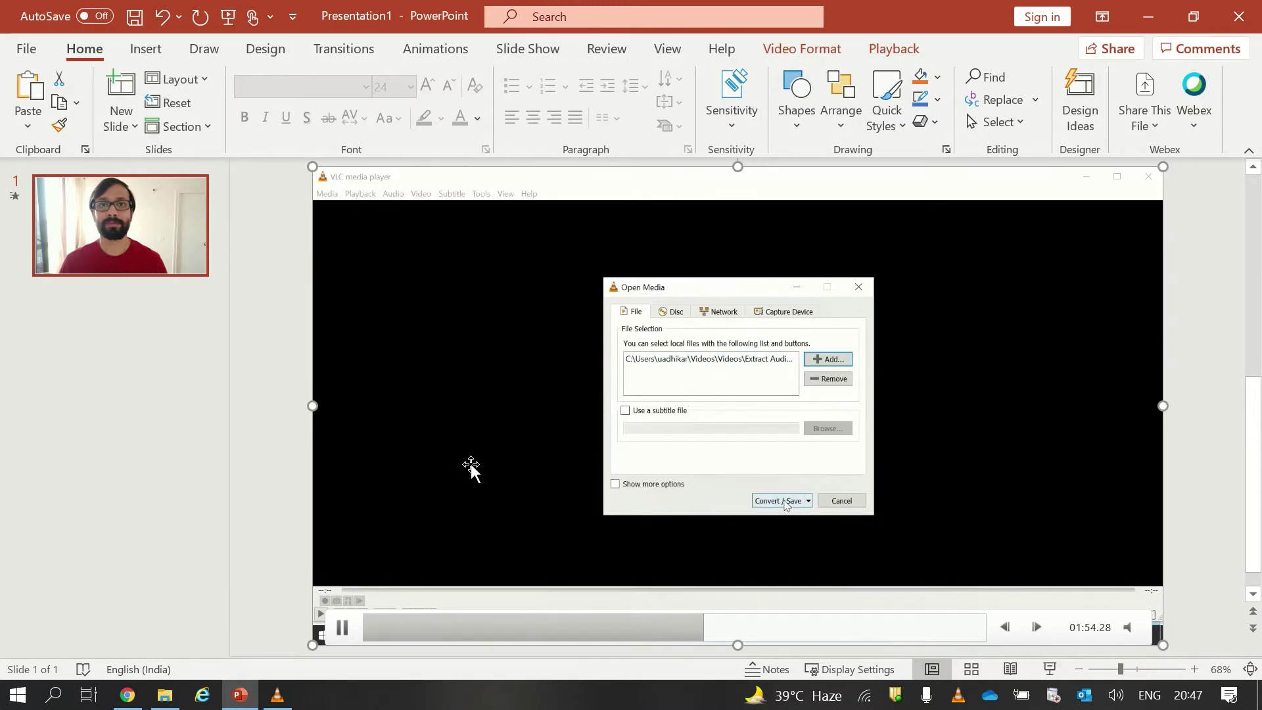
# Step: Insert 'White with Aqua Brush Stroke Personal Logo.png' from Downloads onto the slide
pyautogui.click(140, 51)
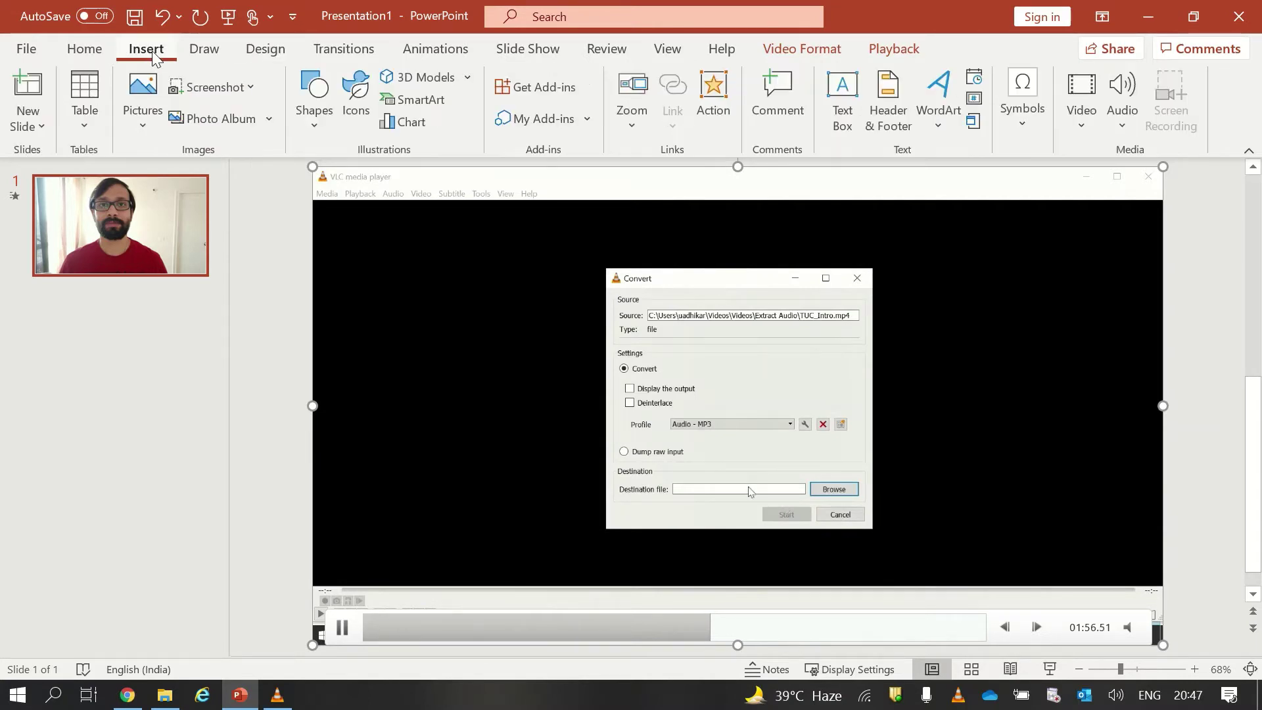
pyautogui.click(145, 121)
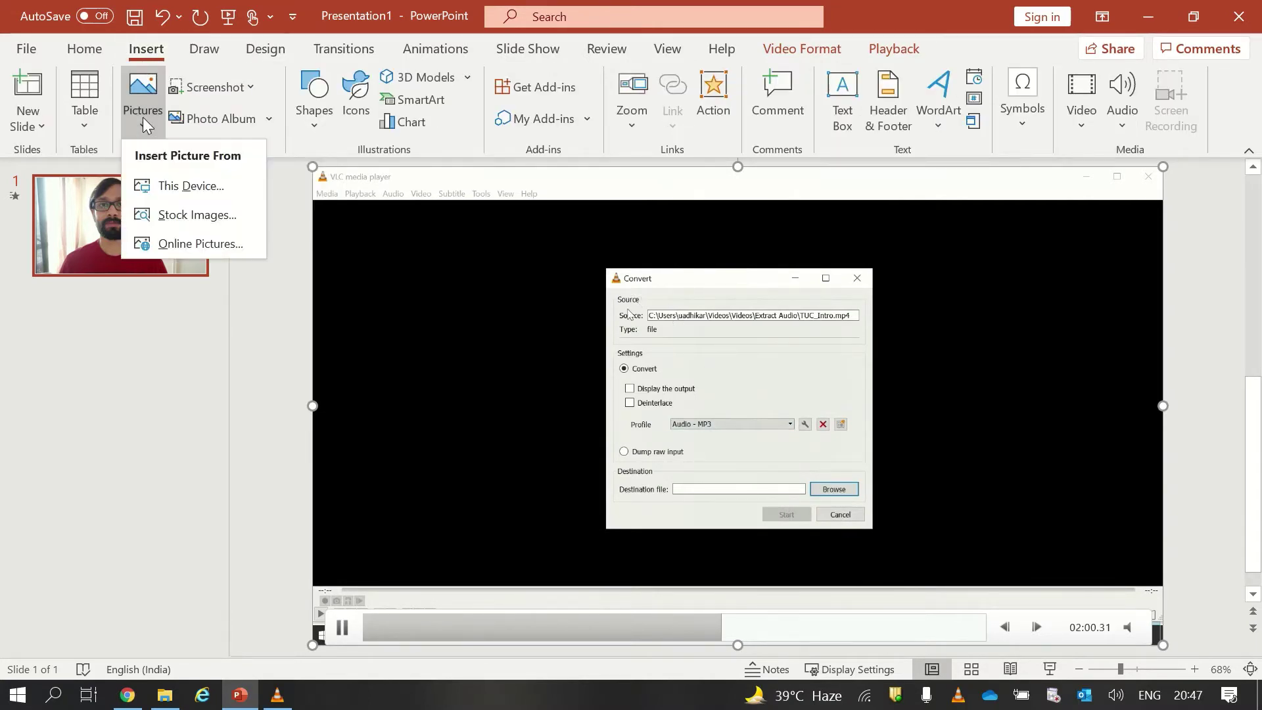
pyautogui.click(190, 186)
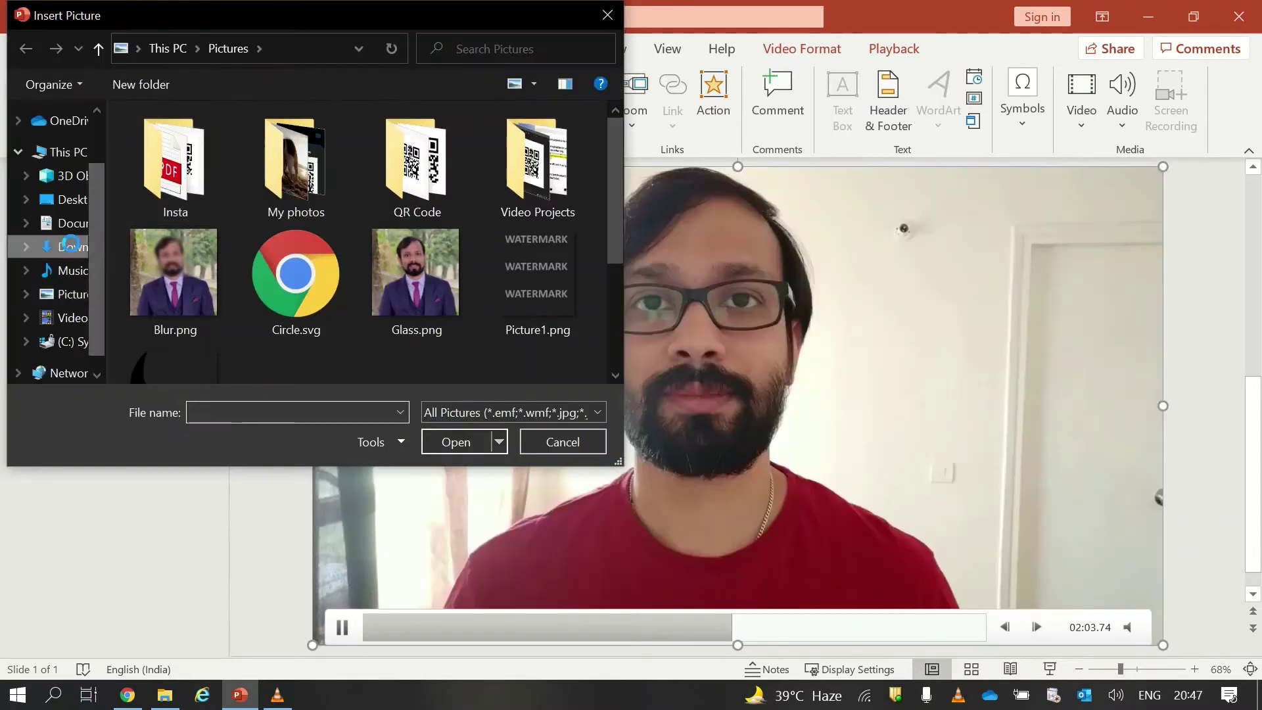
pyautogui.click(70, 247)
pyautogui.scroll(-5, 281, 244)
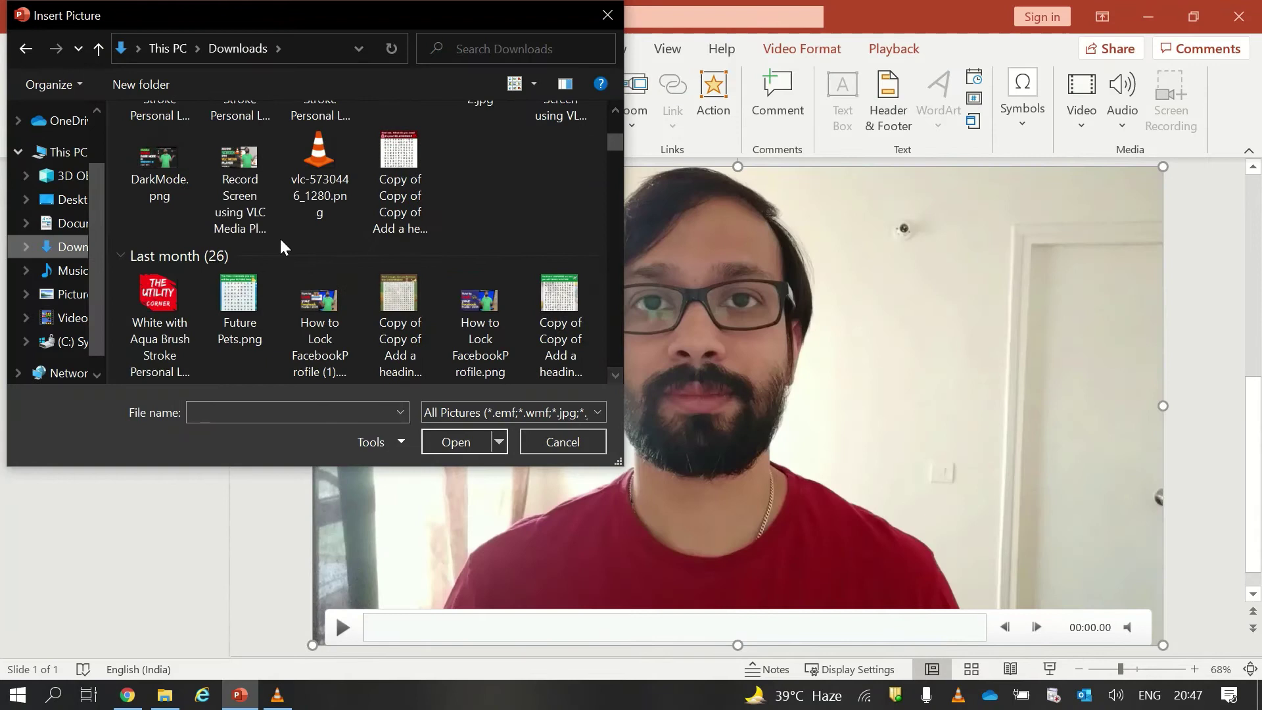
pyautogui.click(158, 302)
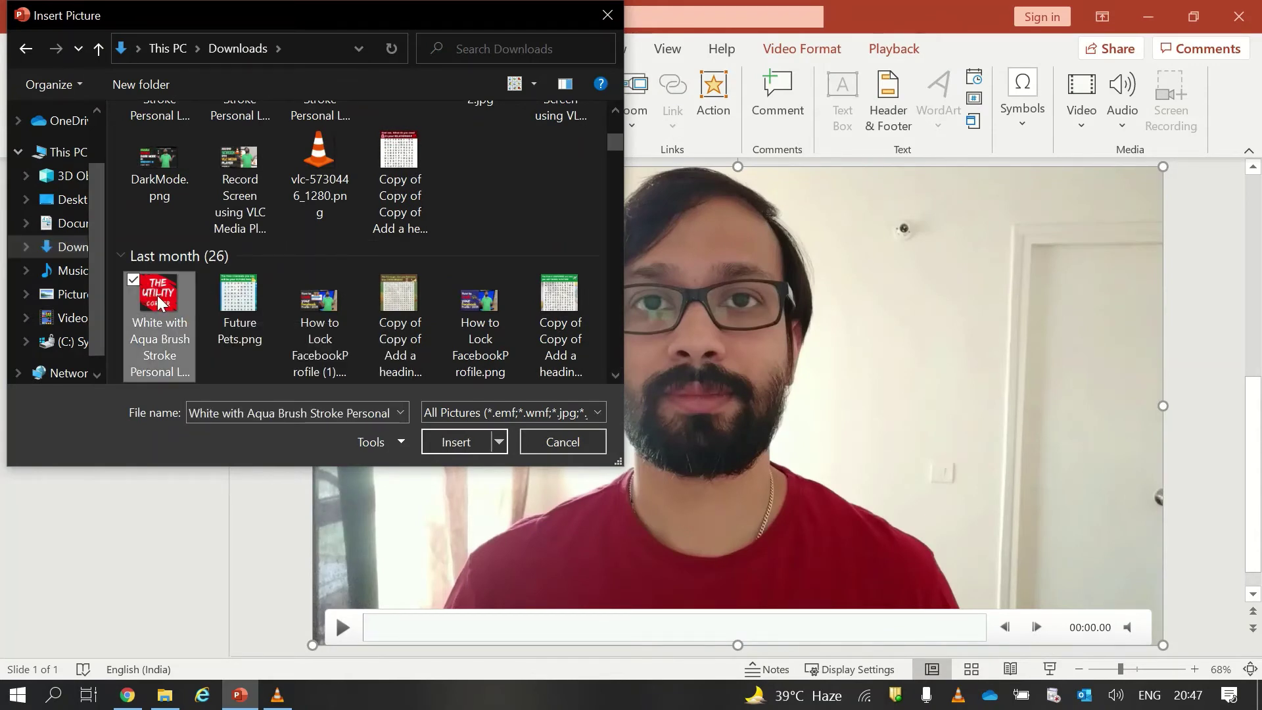
pyautogui.click(456, 441)
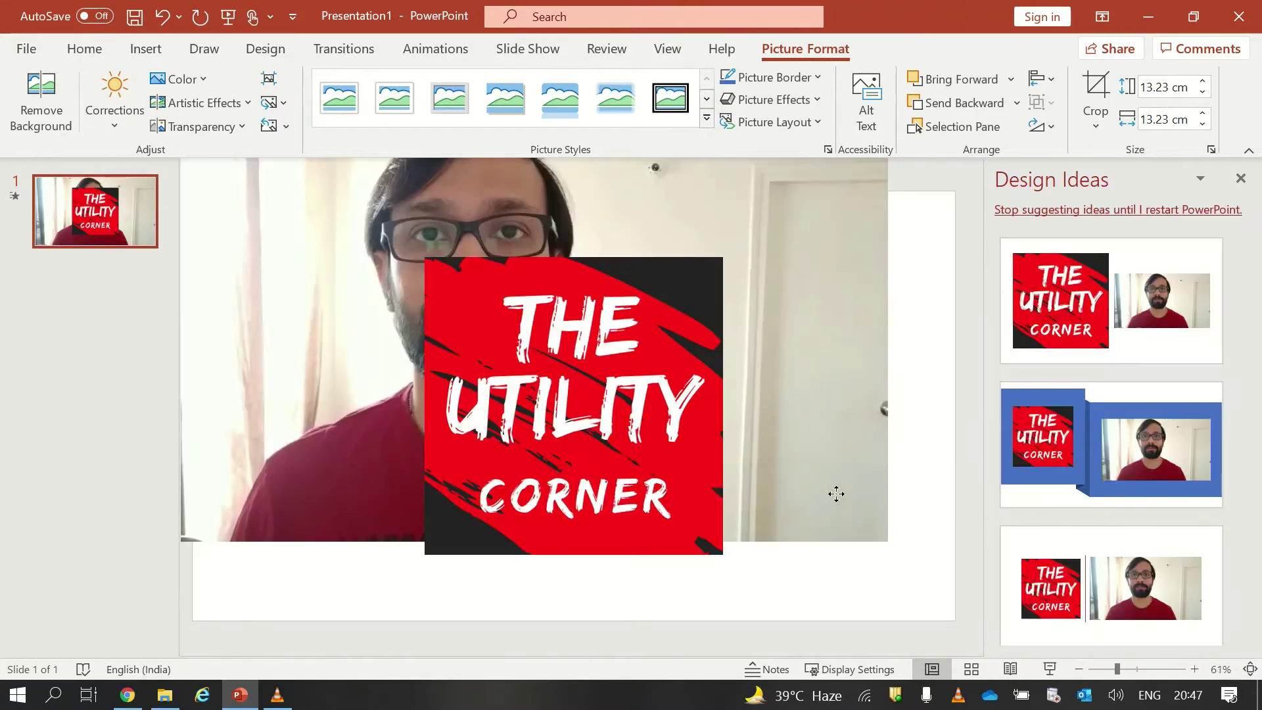
# Step: Undo the accidental resize so the background video fills the slide again
pyautogui.click(836, 494)
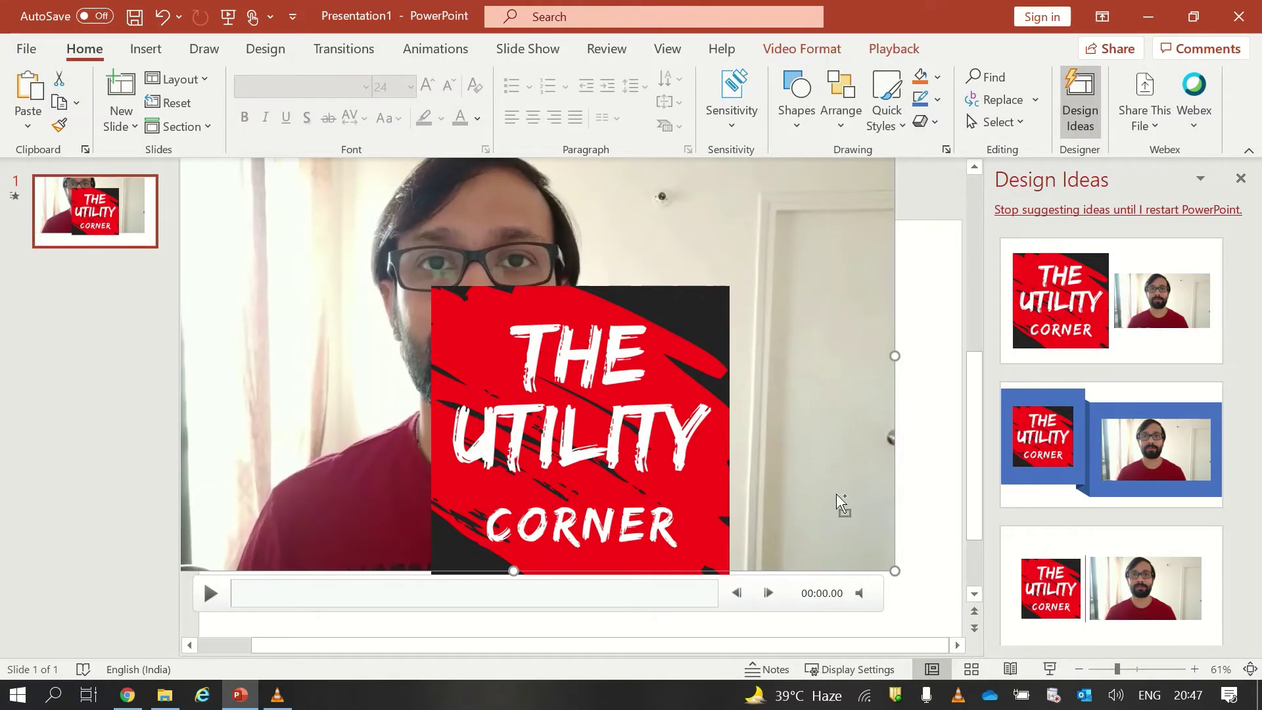
pyautogui.hotkey('ctrl', 'z')
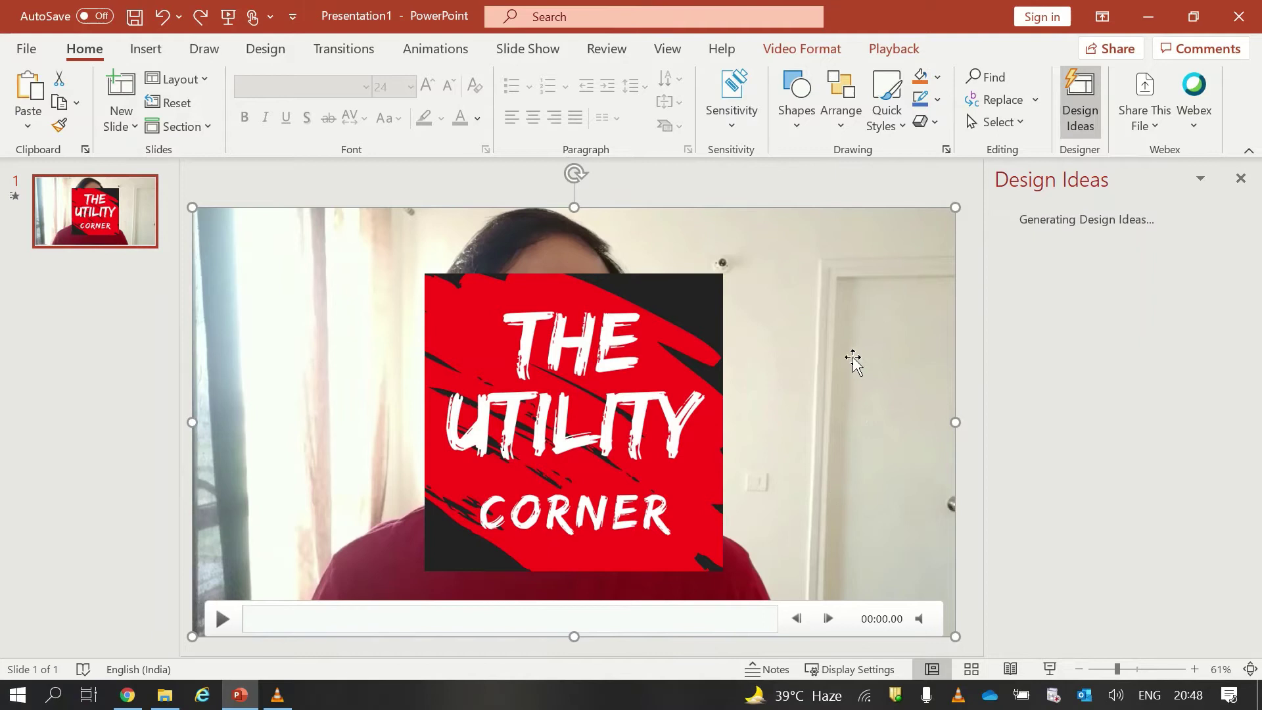
# Step: Shrink the logo to about half size and move it to the slide's top-right corner
pyautogui.click(565, 358)
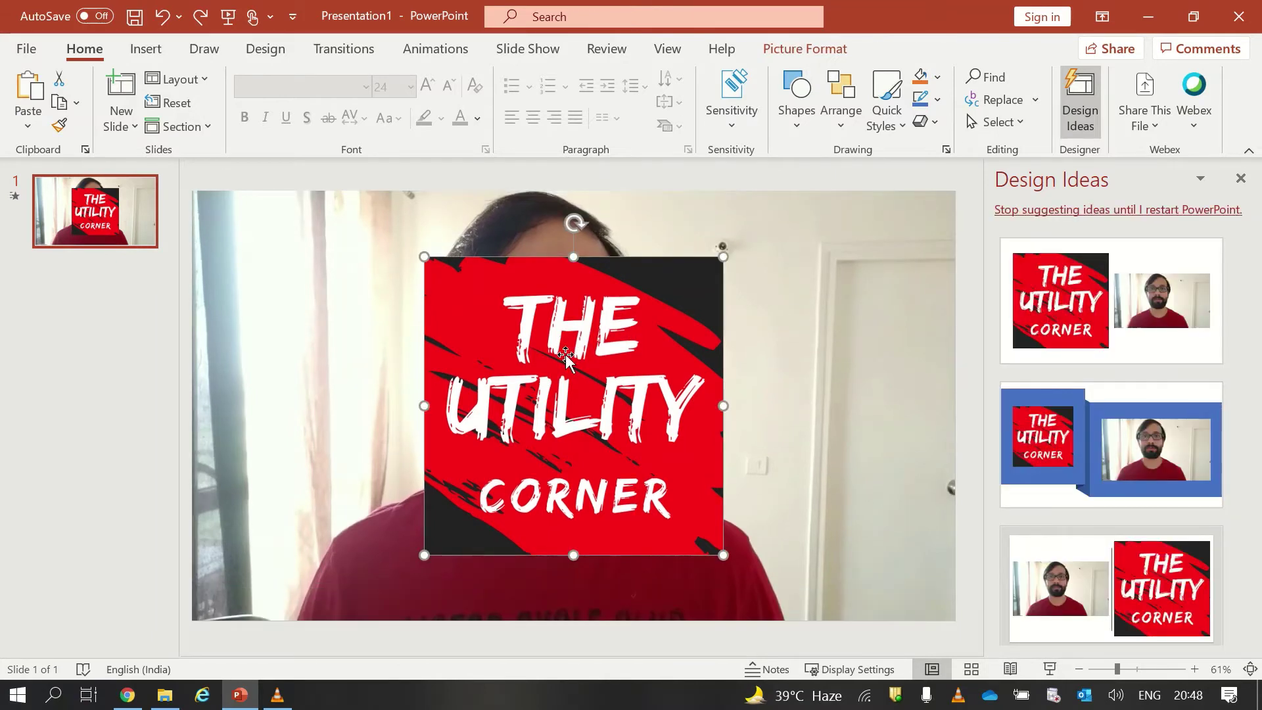
pyautogui.moveTo(776, 361)
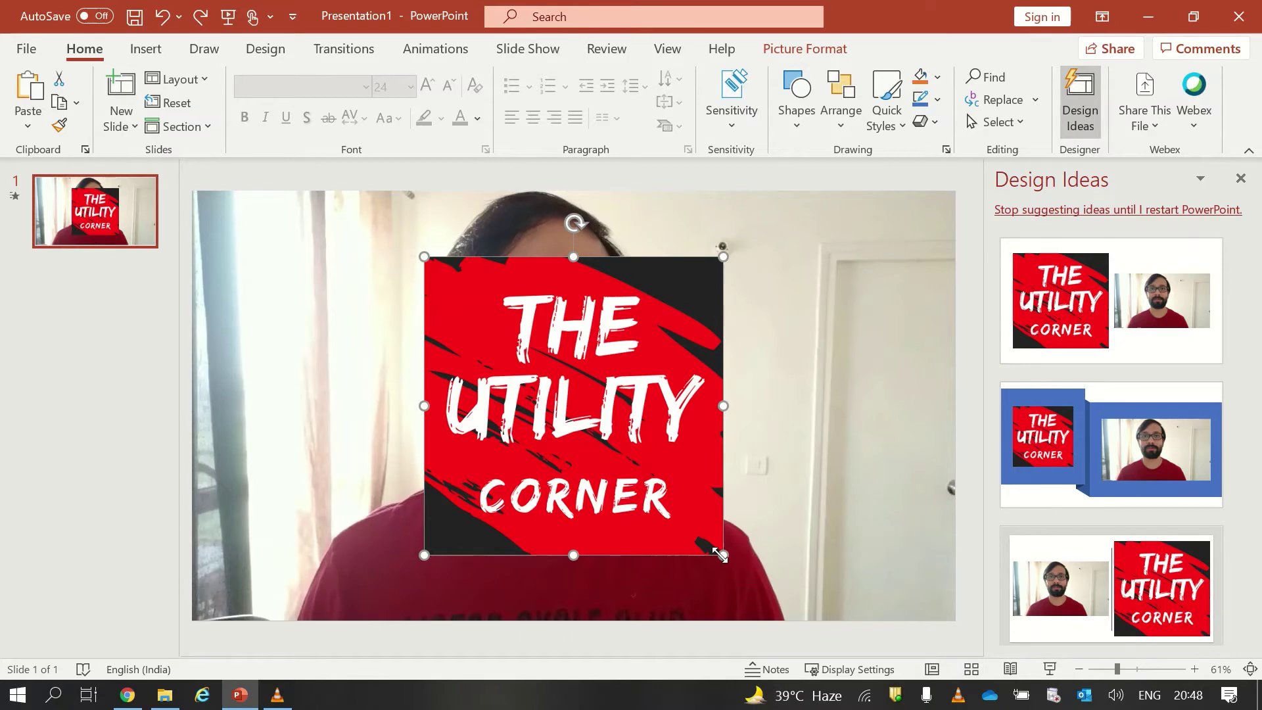
pyautogui.moveTo(722, 555); pyautogui.dragTo(508, 340)
pyautogui.moveTo(501, 250); pyautogui.dragTo(473, 279)
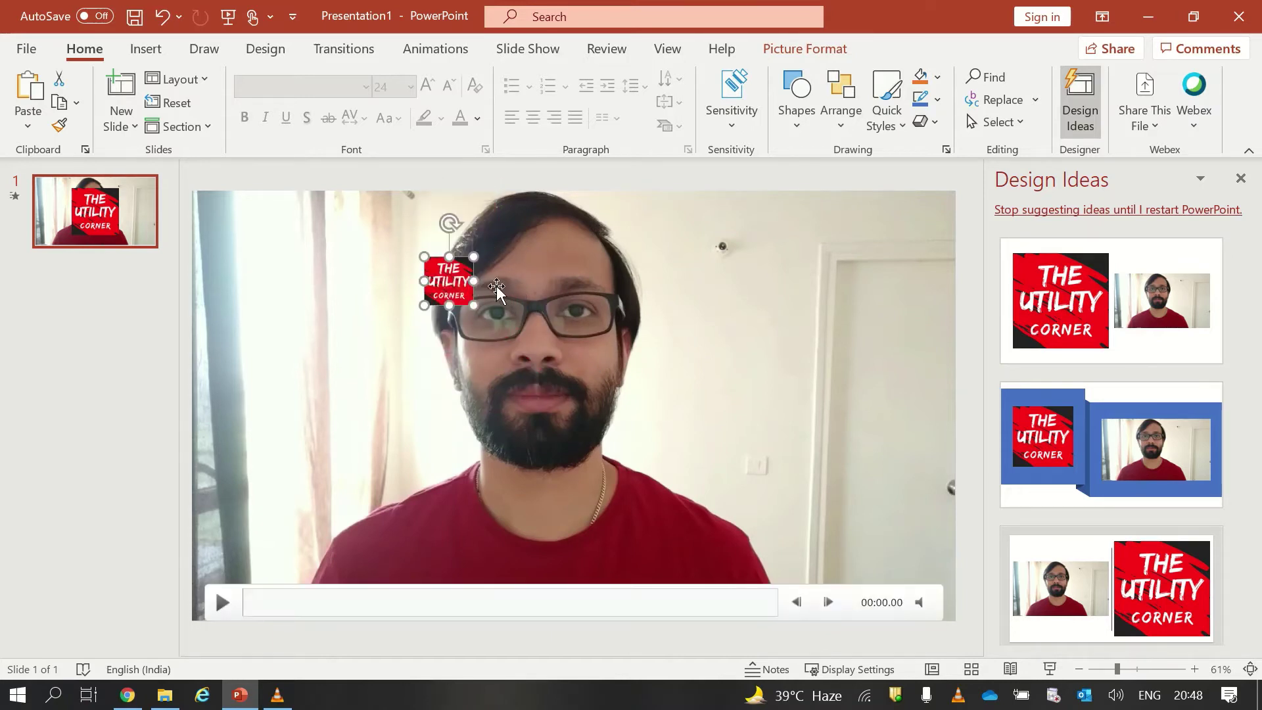
pyautogui.moveTo(449, 270); pyautogui.dragTo(892, 221)
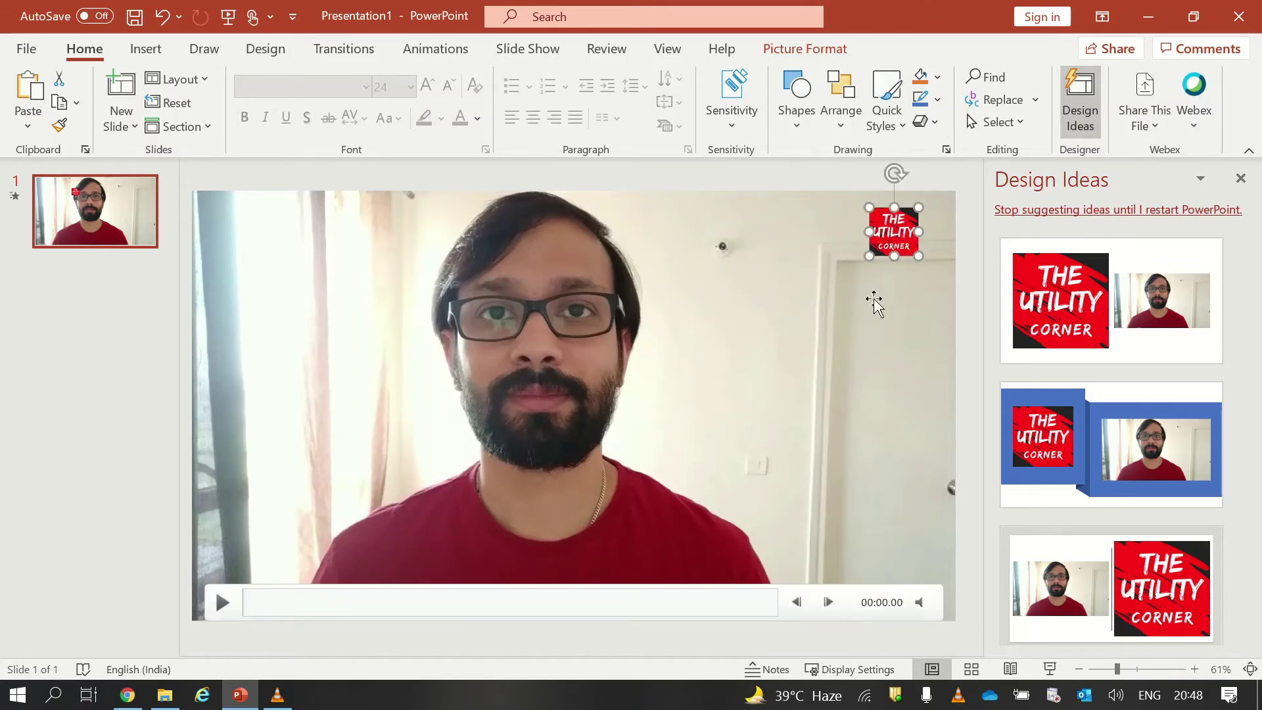
# Step: Close Design Ideas and shrink the corner logo slightly, leaving it selected
pyautogui.click(841, 358)
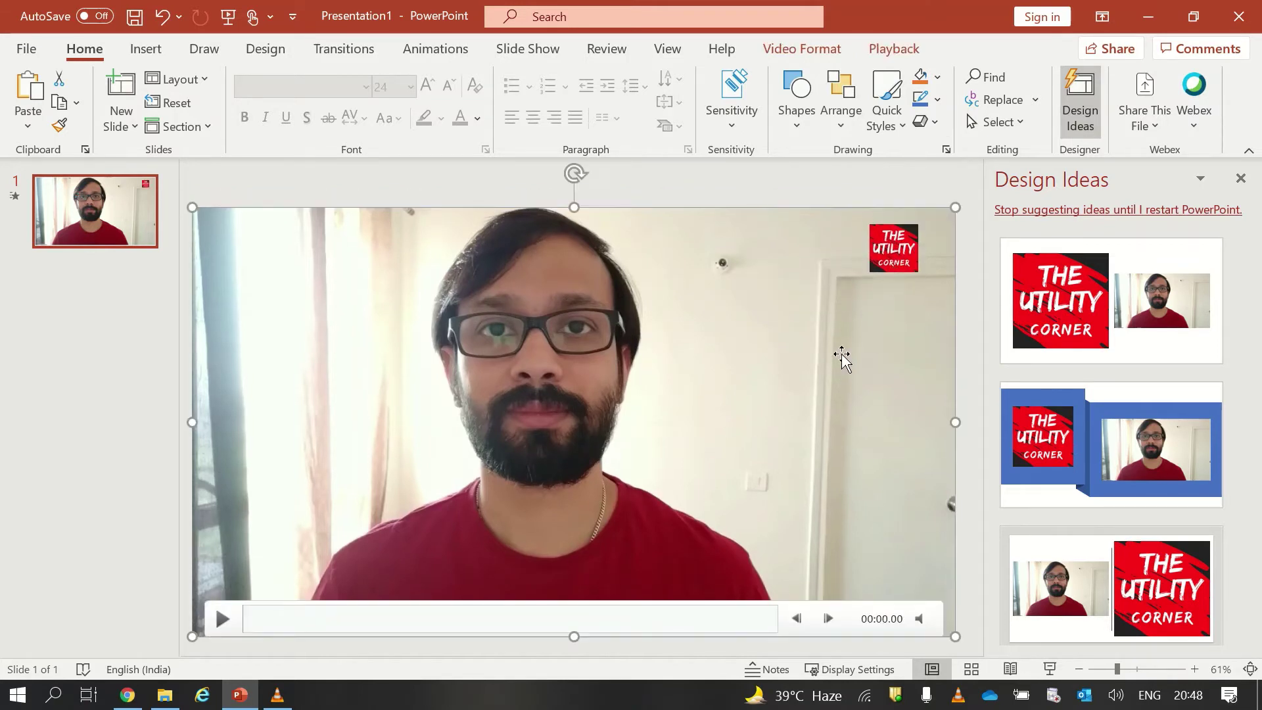
pyautogui.click(1240, 178)
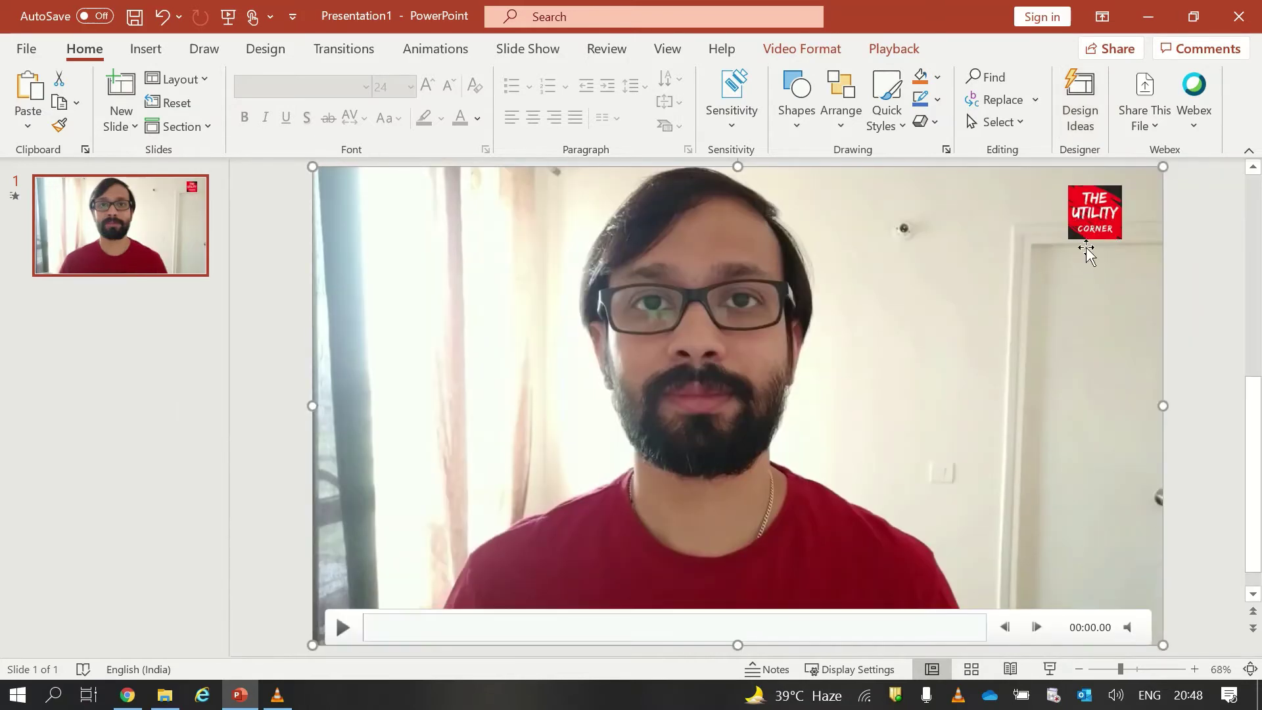
pyautogui.click(1101, 227)
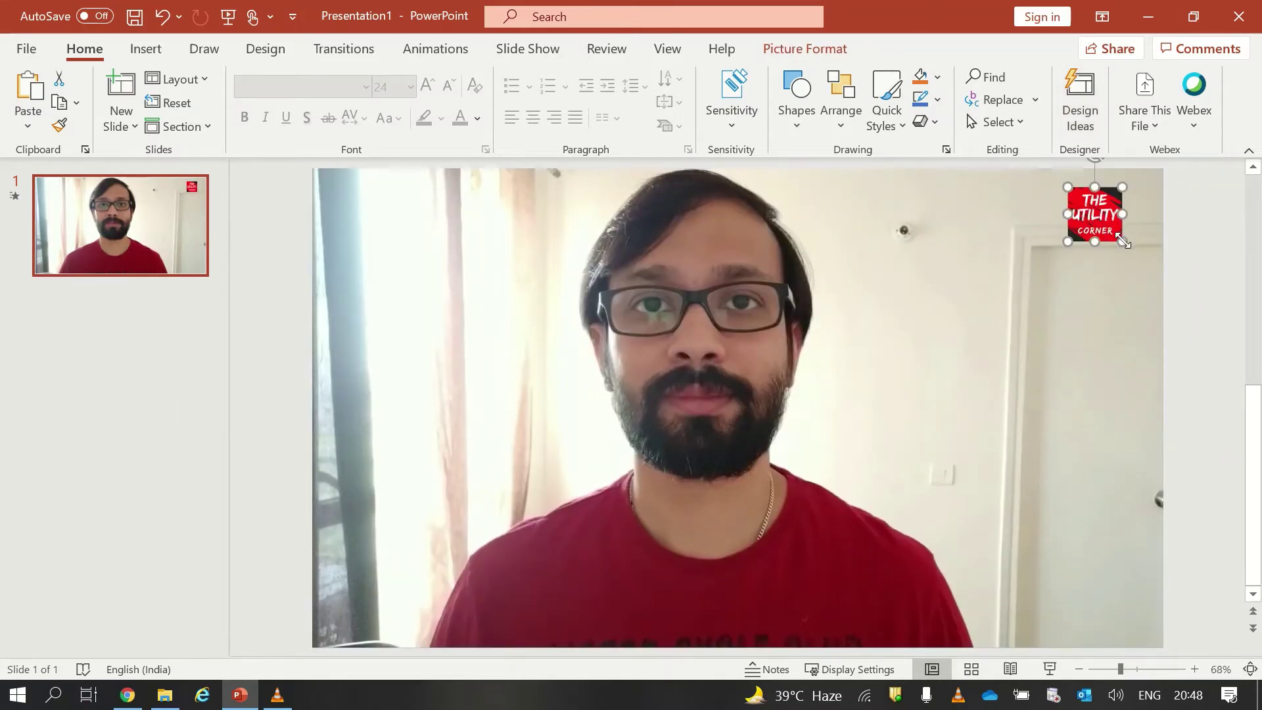
pyautogui.moveTo(1122, 241); pyautogui.dragTo(1113, 233)
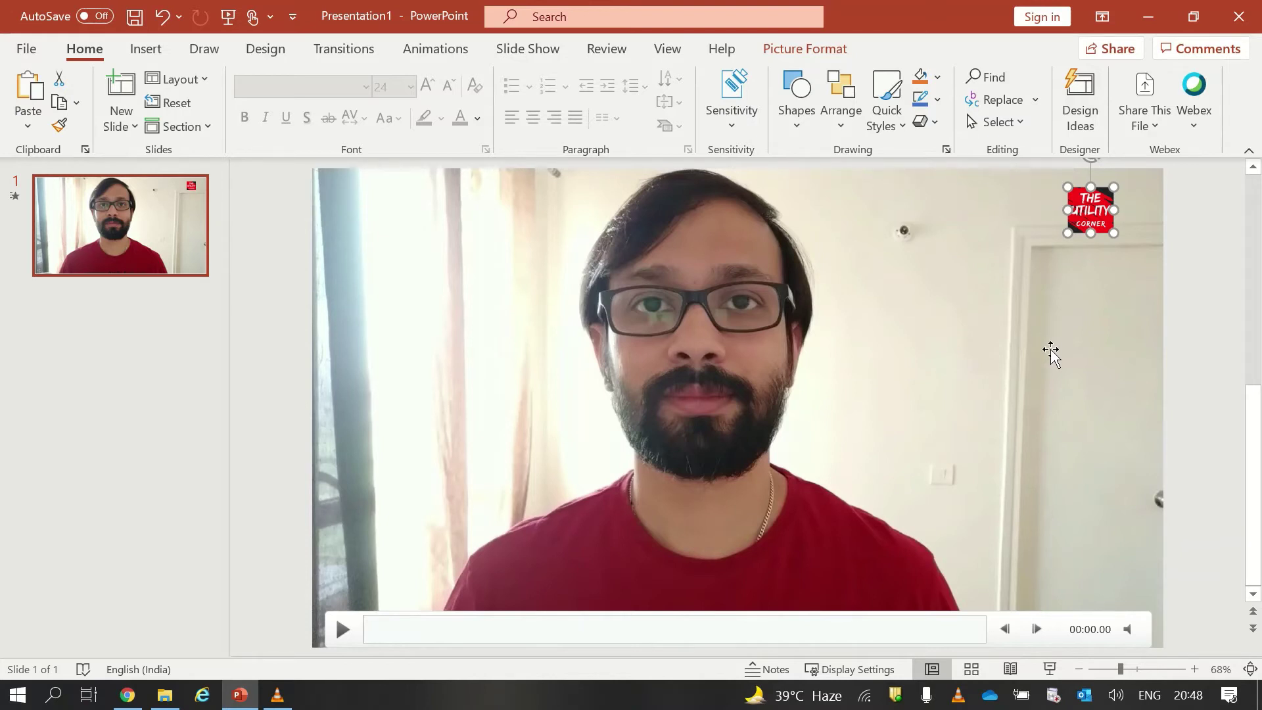
pyautogui.click(1085, 254)
pyautogui.click(1088, 215)
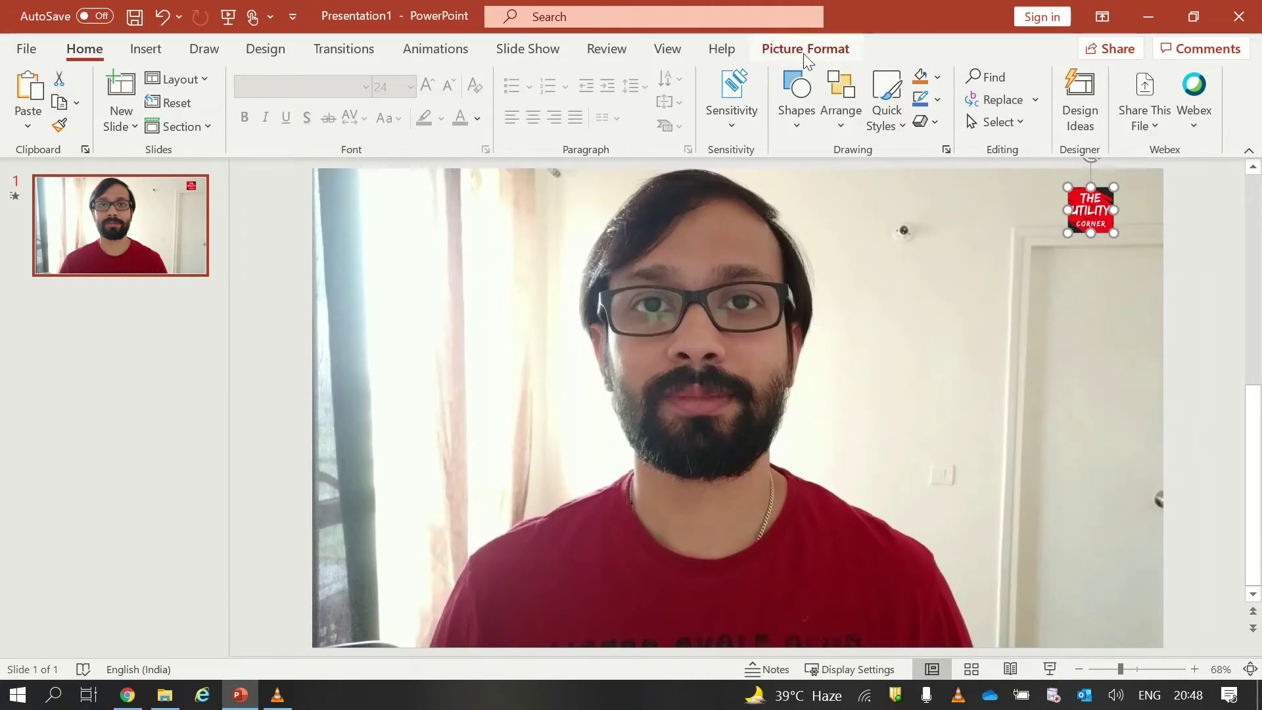
# Step: Show the Picture Format Transparency presets for the selected corner logo
pyautogui.click(805, 51)
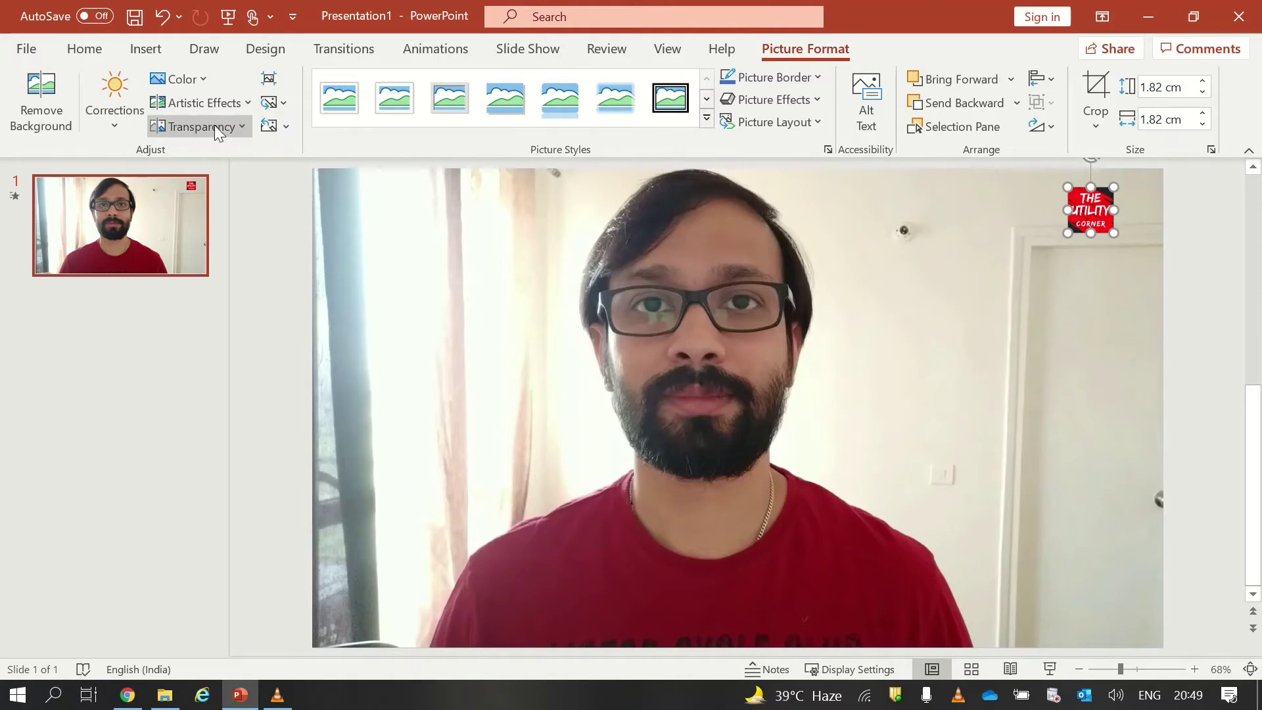
pyautogui.click(239, 124)
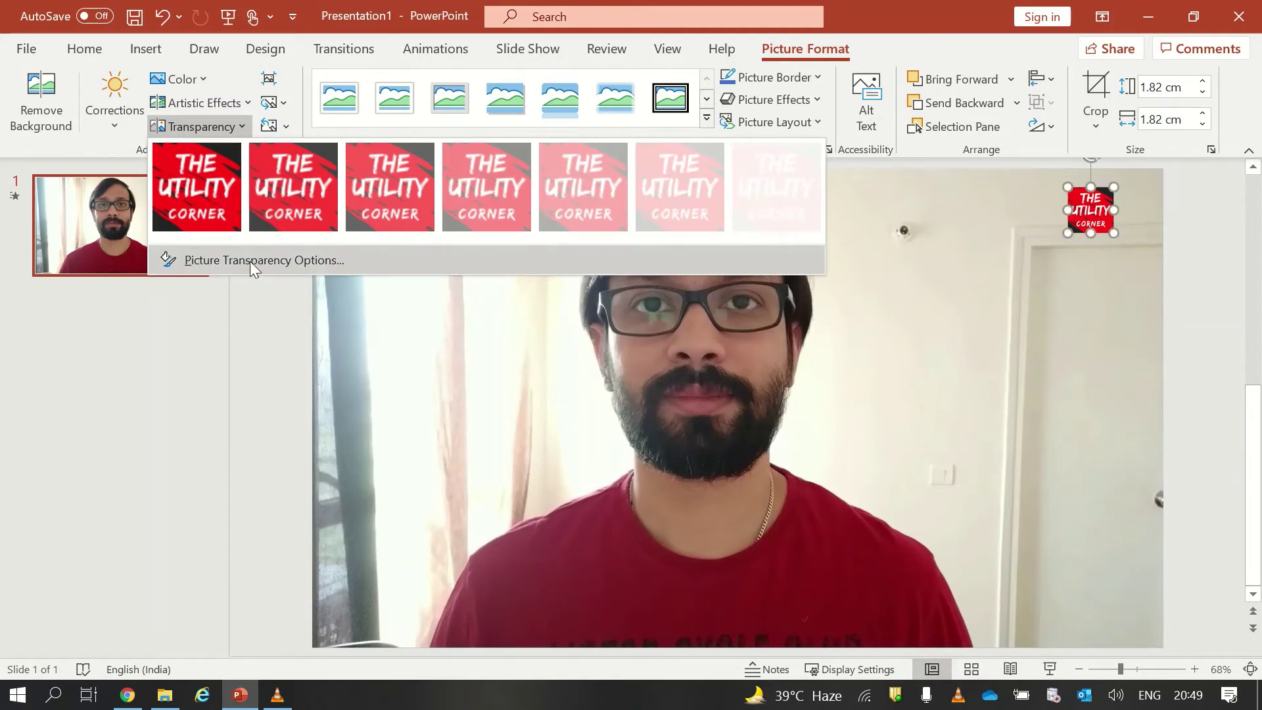
# Step: Set the logo's picture transparency to 86% and close the Format Picture pane
pyautogui.click(305, 260)
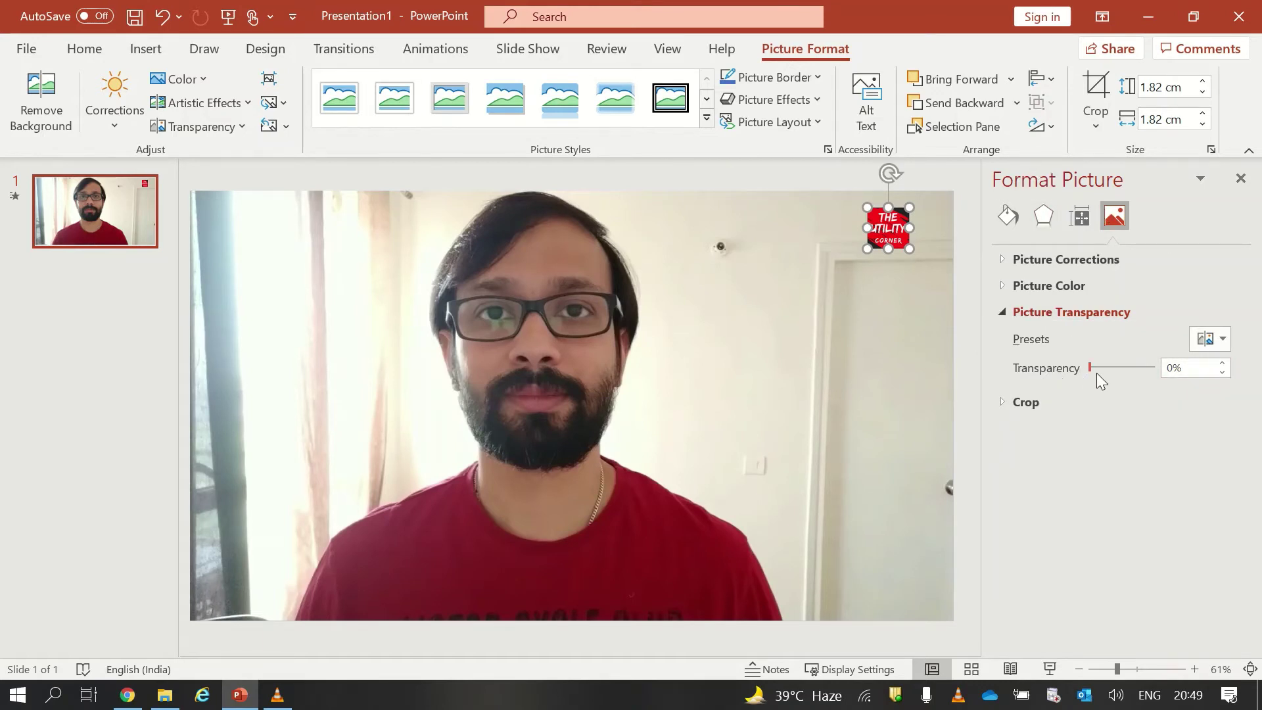
pyautogui.moveTo(1088, 368); pyautogui.dragTo(1141, 364)
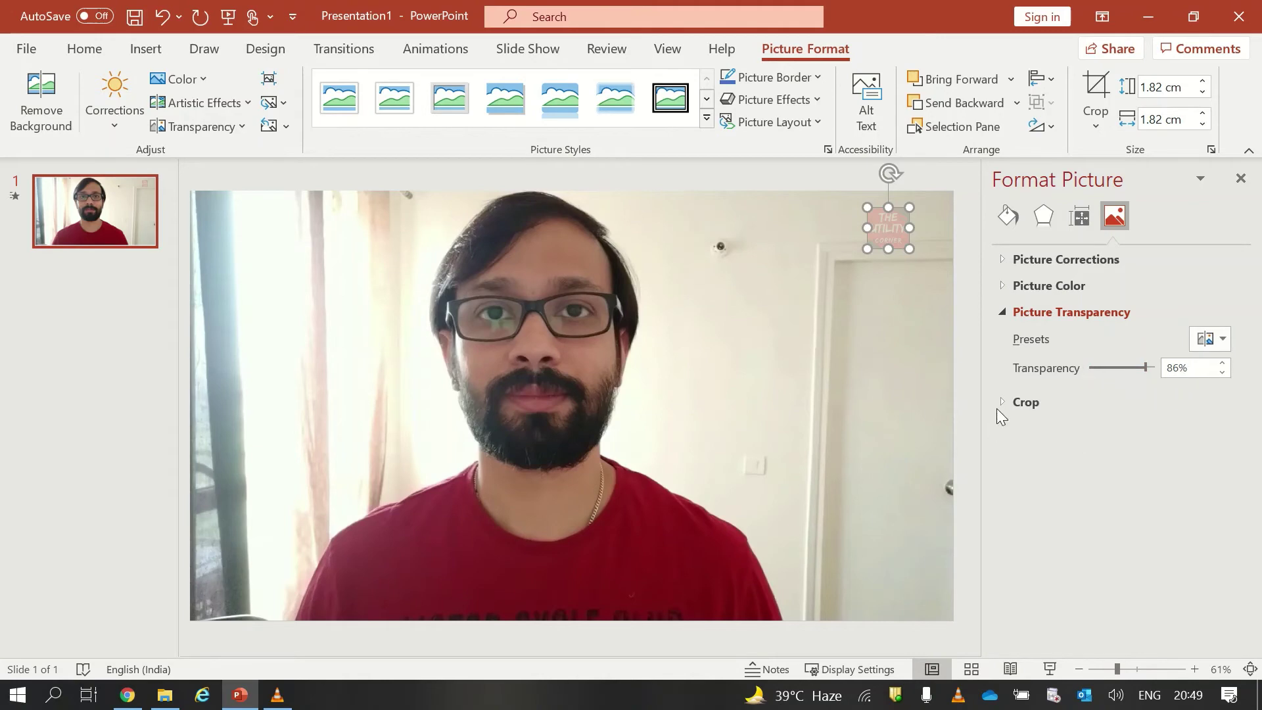
pyautogui.click(1240, 178)
pyautogui.click(1050, 280)
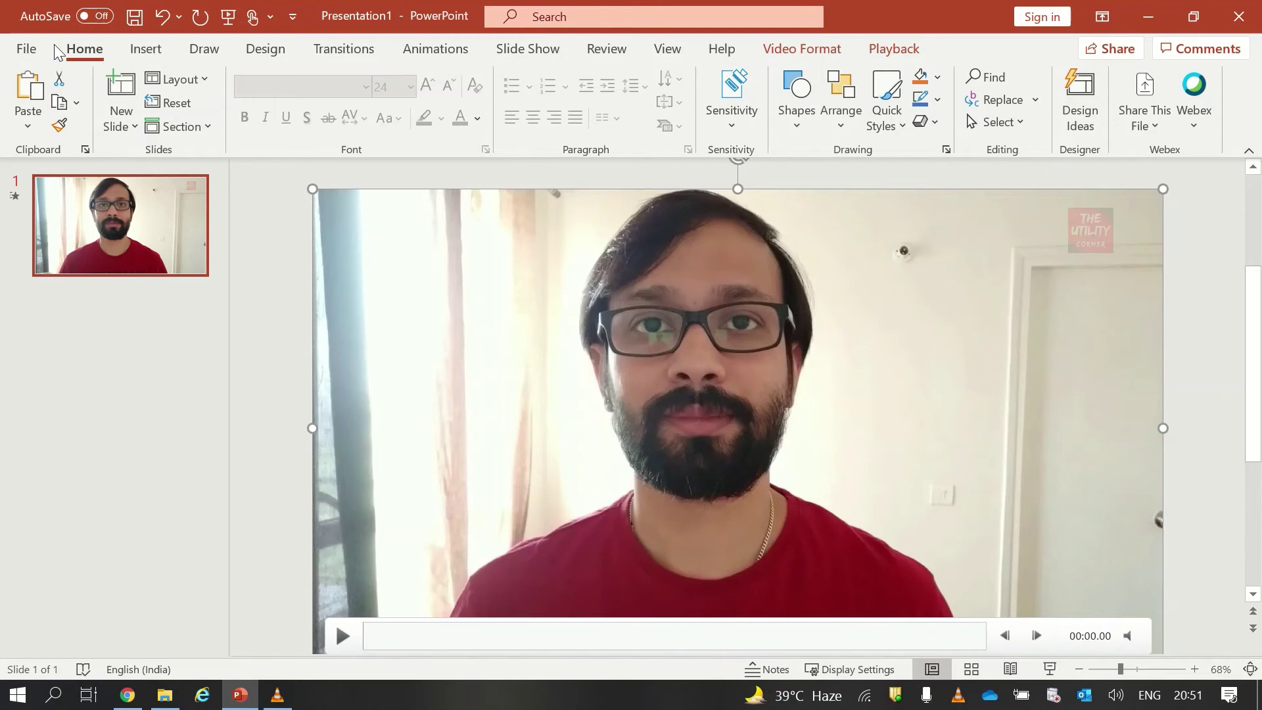
# Step: Go to File > Export to show the presentation's export options
pyautogui.click(26, 51)
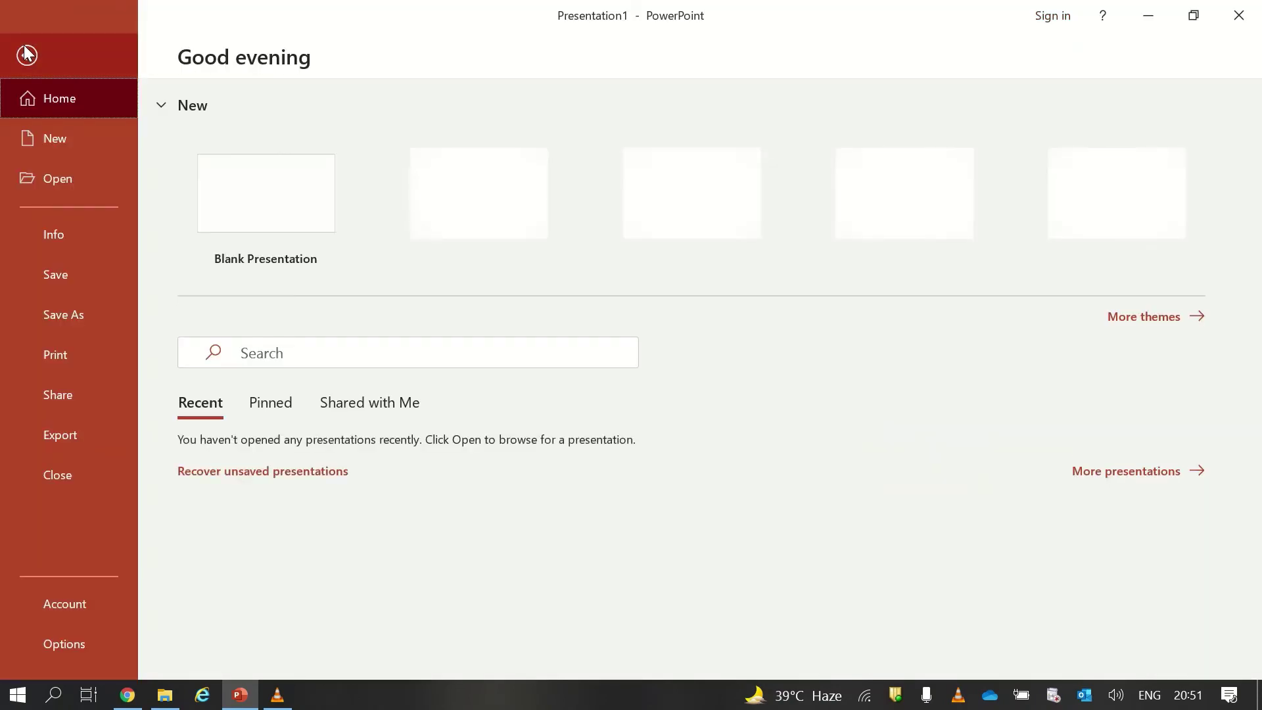
pyautogui.click(73, 437)
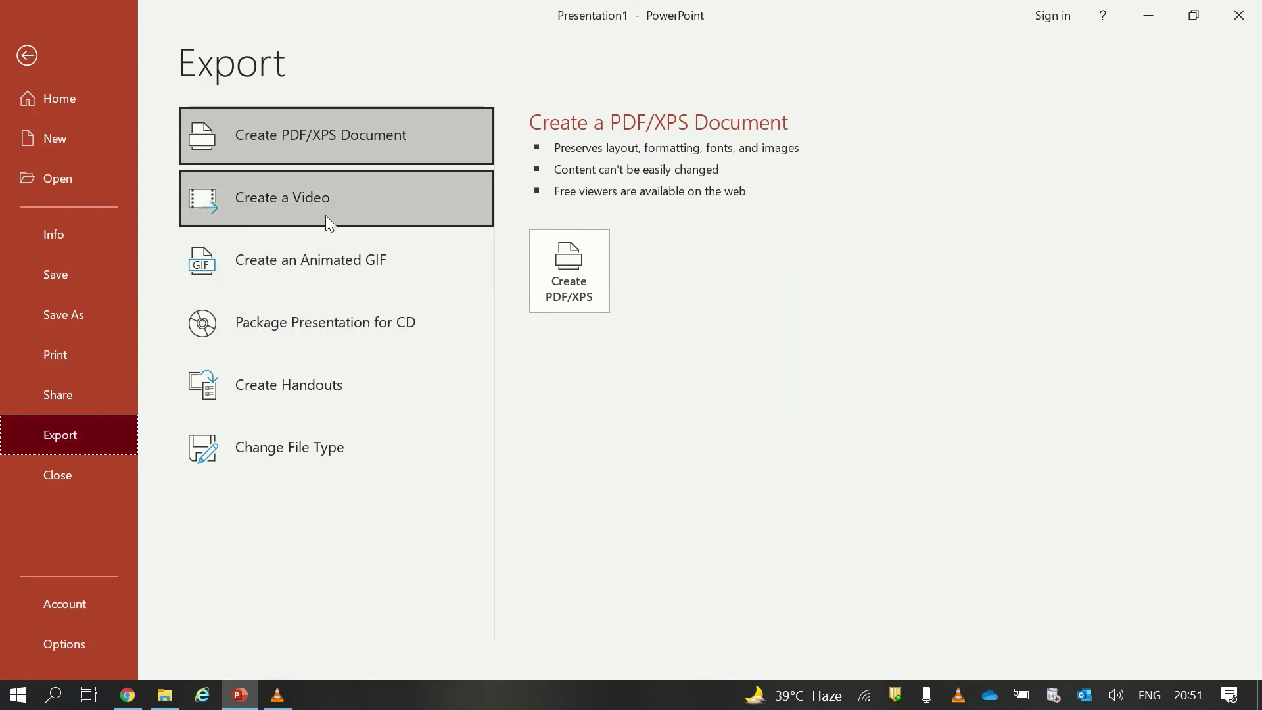
# Step: Choose Create a Video at Full HD (1080p) and set 03:30.00 seconds spent on each slide
pyautogui.click(357, 195)
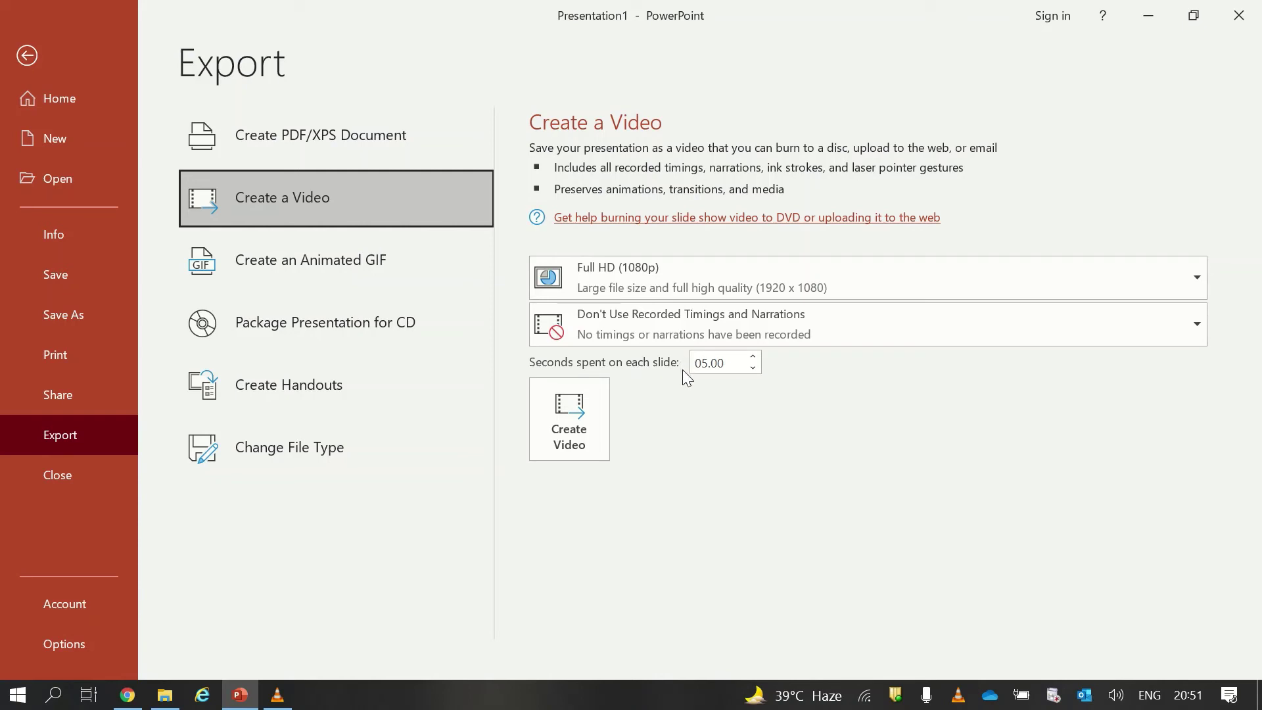
pyautogui.doubleClick(698, 368)
pyautogui.click(700, 364)
pyautogui.moveTo(709, 365); pyautogui.dragTo(688, 363)
pyautogui.write('03:30')
pyautogui.press('Tab')
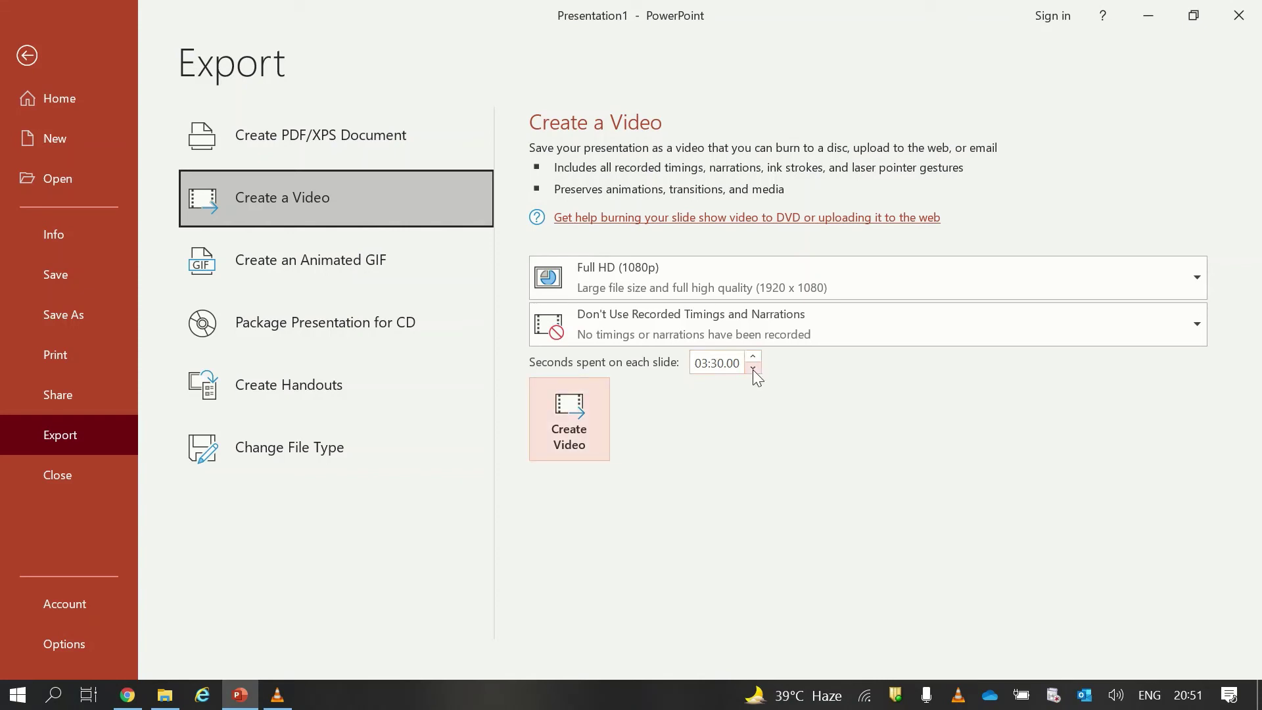
# Step: Create the video and save it as WithLogo.mp4 in Documents
pyautogui.click(578, 427)
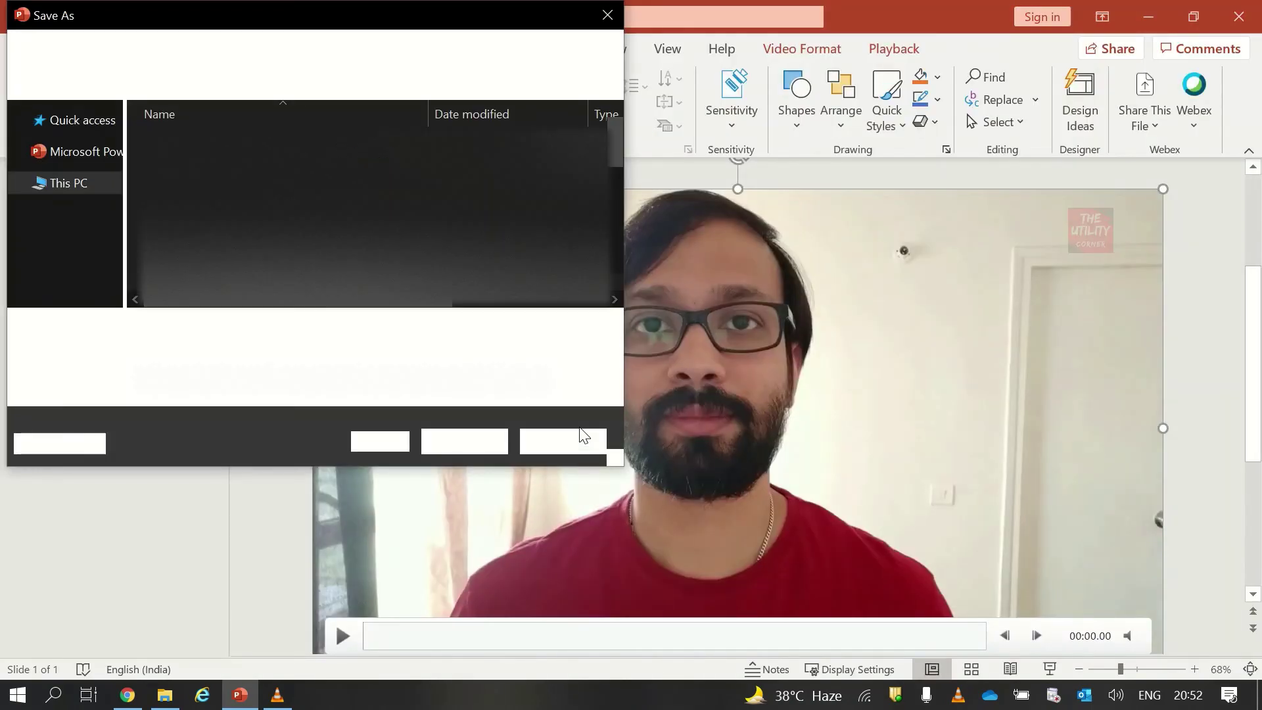
pyautogui.click(252, 330)
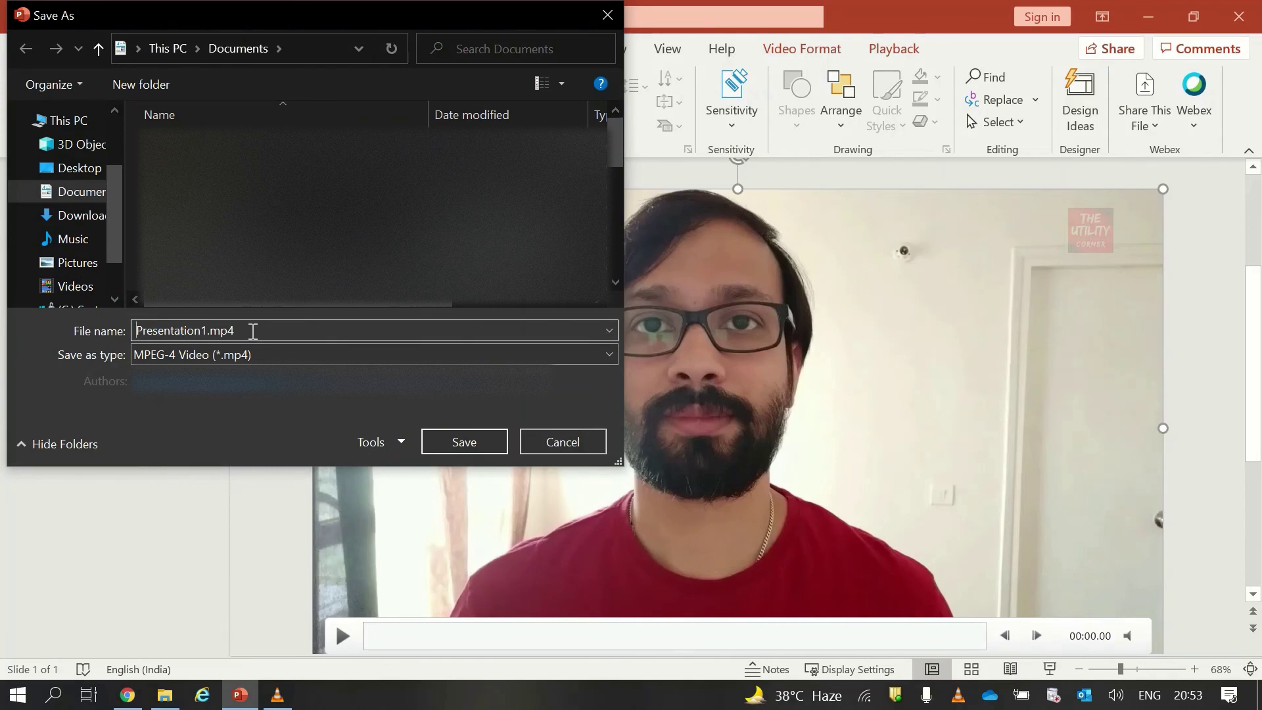
pyautogui.hotkey('shift', 'Right')
pyautogui.hotkey('shift', 'Right')
pyautogui.hotkey('shift', 'Right')
pyautogui.hotkey('shift', 'Right')
pyautogui.hotkey('shift', 'Right')
pyautogui.hotkey('shift', 'Right')
pyautogui.hotkey('shift', 'Right')
pyautogui.hotkey('shift', 'Right')
pyautogui.hotkey('shift', 'Right')
pyautogui.hotkey('shift', 'Right')
pyautogui.hotkey('shift', 'Right')
pyautogui.hotkey('shift', 'Right')
pyautogui.hotkey('shift', 'Right')
pyautogui.write('WithLogo')
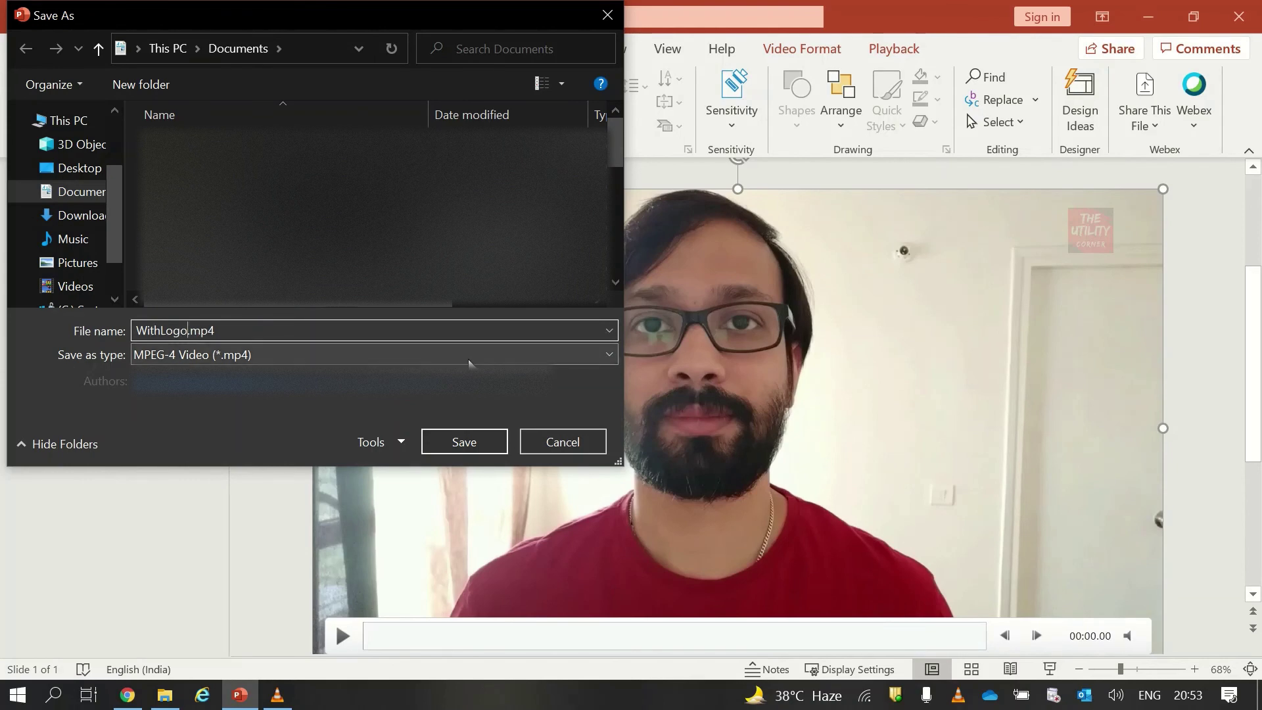
pyautogui.click(464, 444)
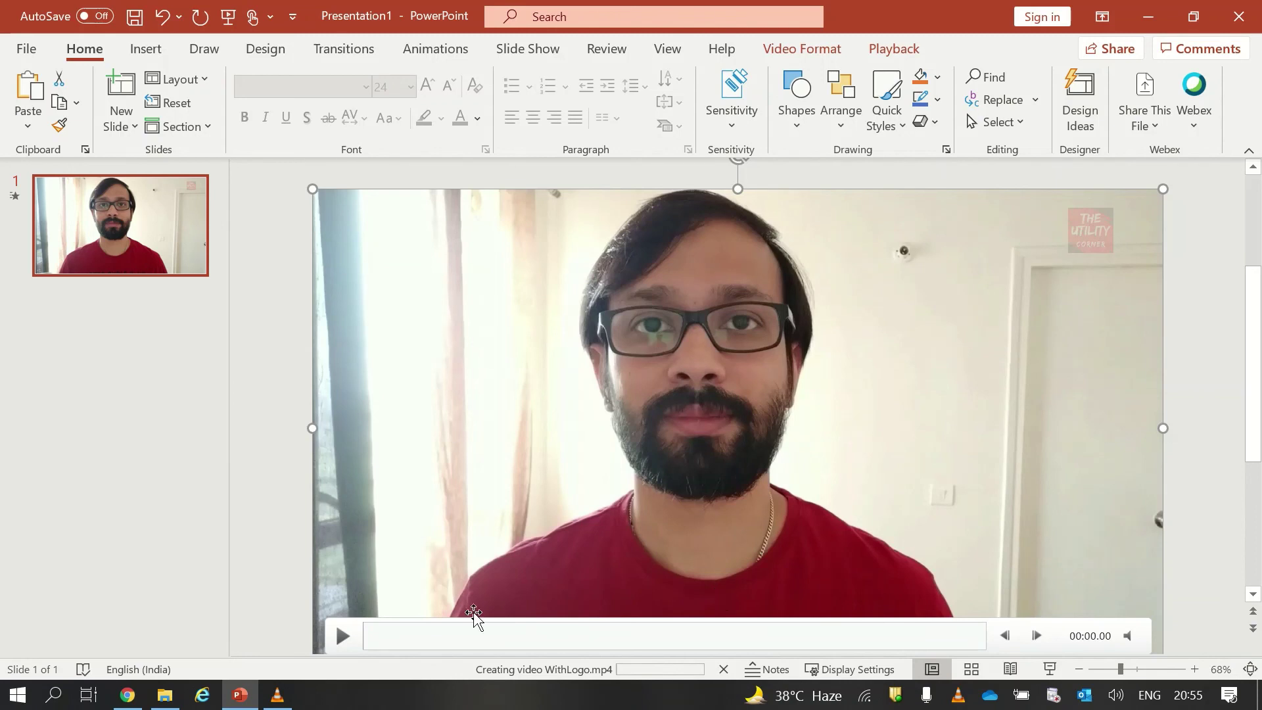
# Step: Switch to VLC and seek WithLogo.mp4 back to 01:10 to view the faint logo
pyautogui.click(277, 695)
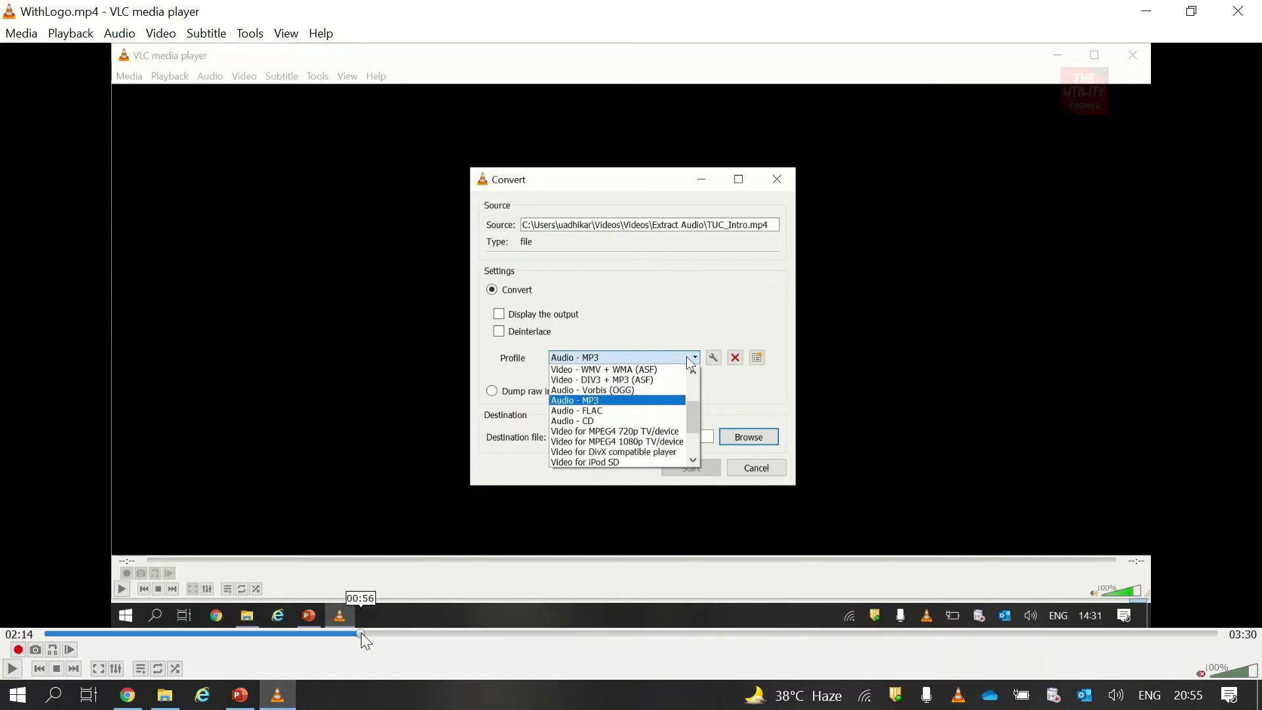
pyautogui.click(439, 634)
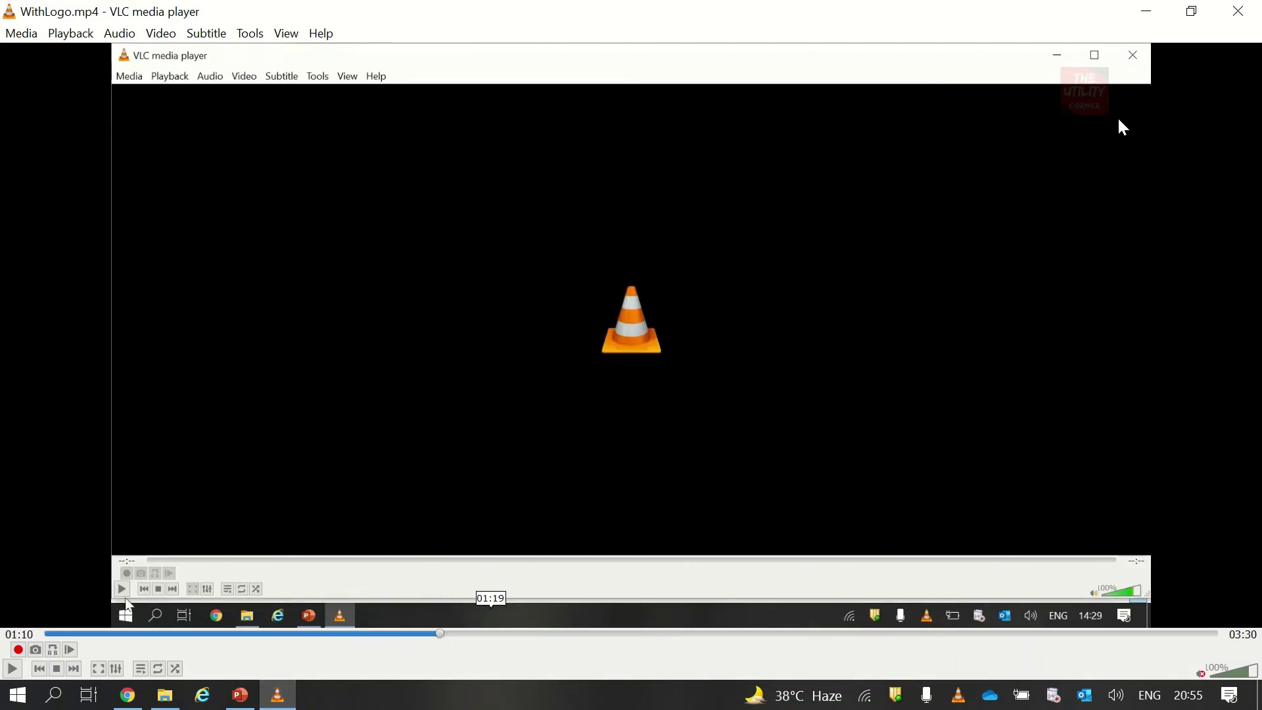